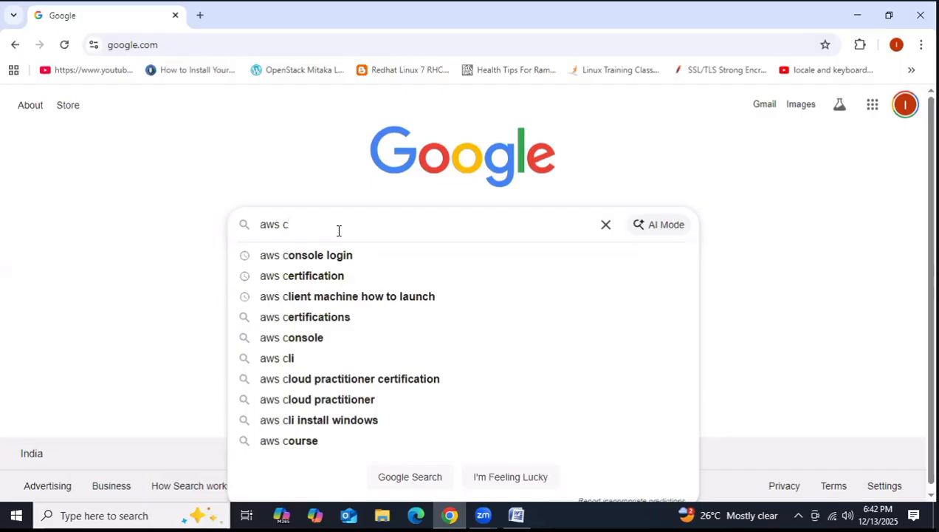
# Search Google for "aws console login" and open the AWS Management Console's sign-in page
pyautogui.press('Return')
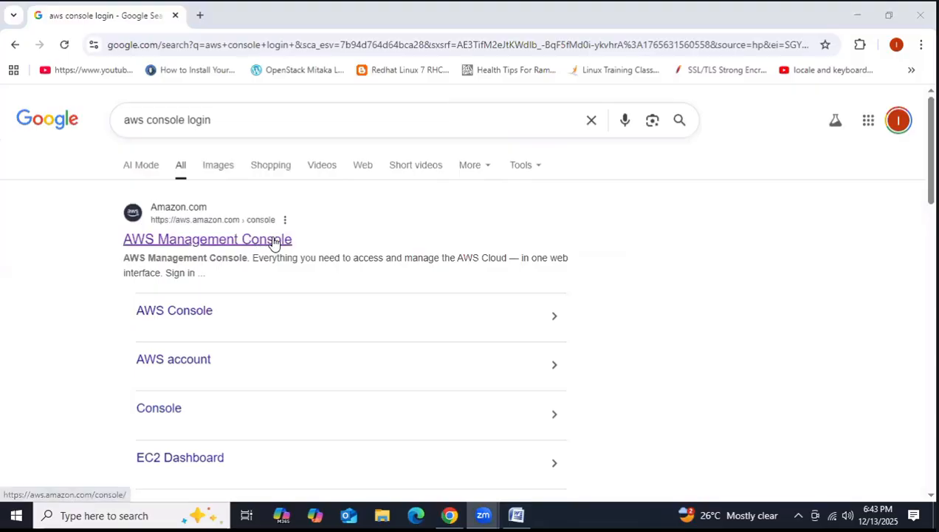
pyautogui.click(373, 225)
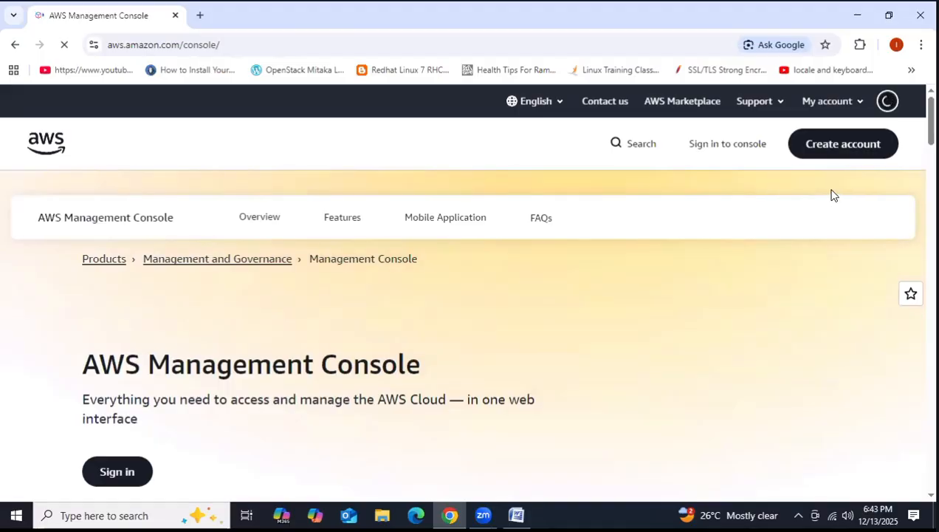
pyautogui.click(751, 148)
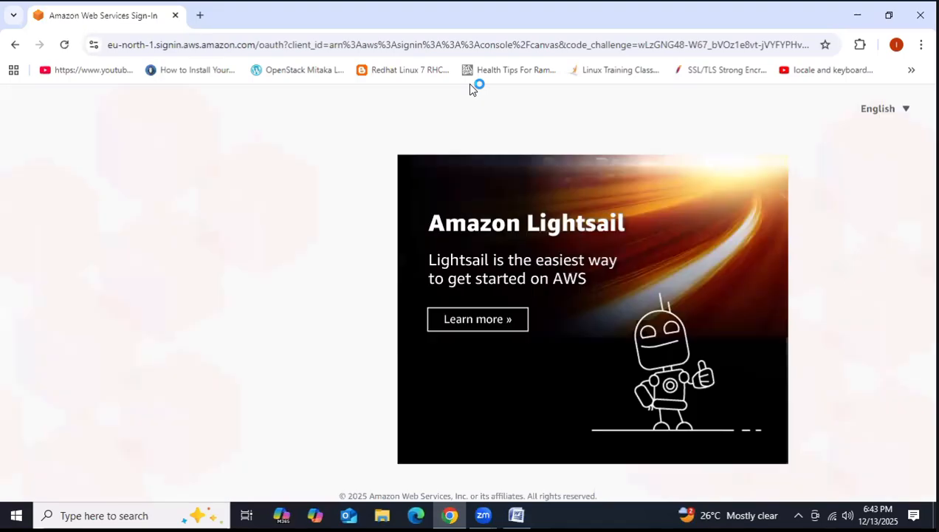
# Submit the IAM user sign-in form with the prefilled account ID, username and password
pyautogui.scroll(-1, 210, 386)
pyautogui.scroll(-1, 210, 392)
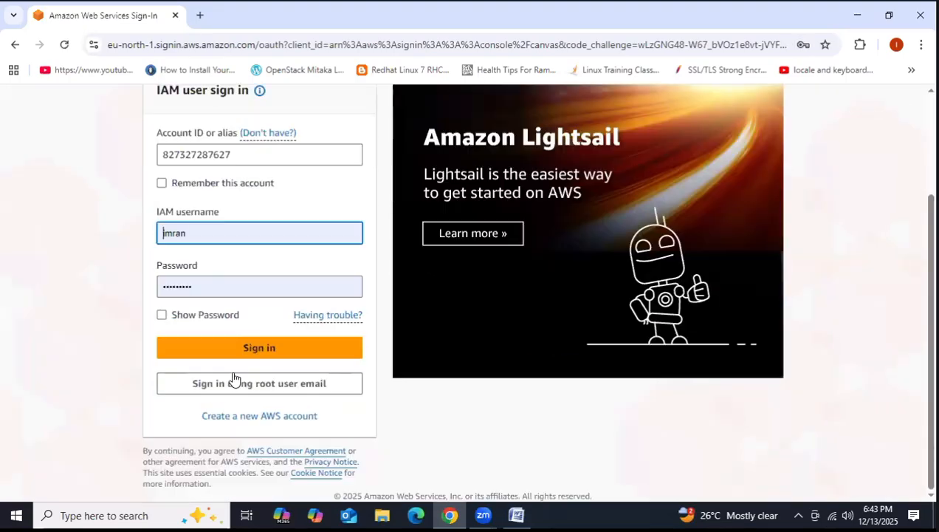
pyautogui.click(251, 346)
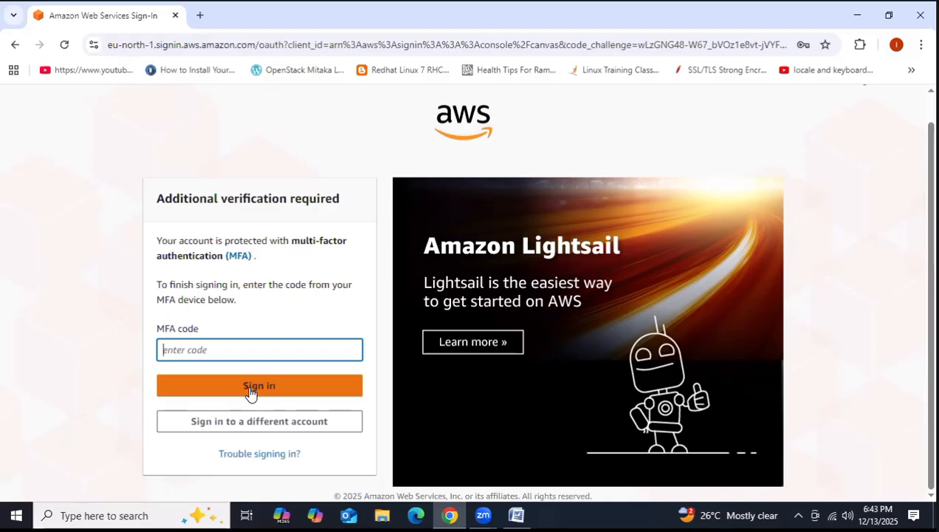
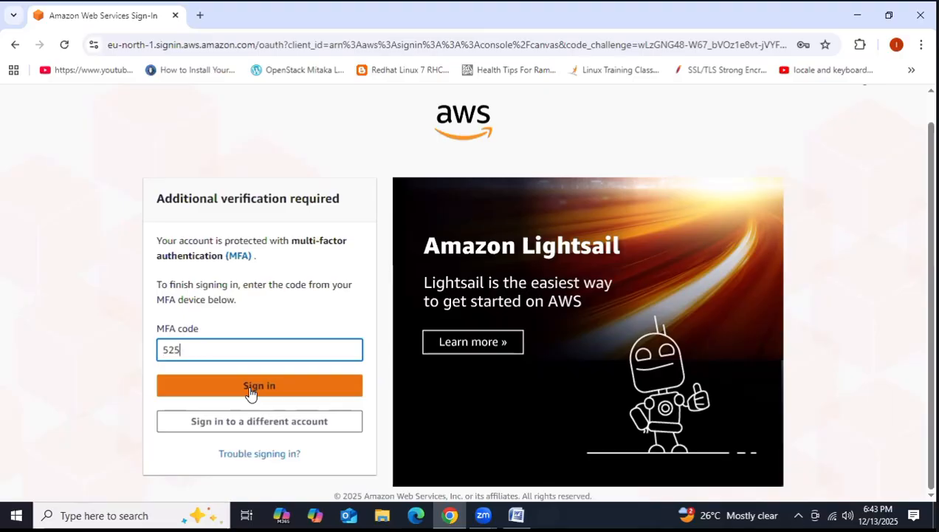
# Enter the MFA code from the authentication device and complete the sign-in
pyautogui.press('BackSpace')
pyautogui.press('BackSpace')
pyautogui.press('BackSpace')
pyautogui.click(250, 392)
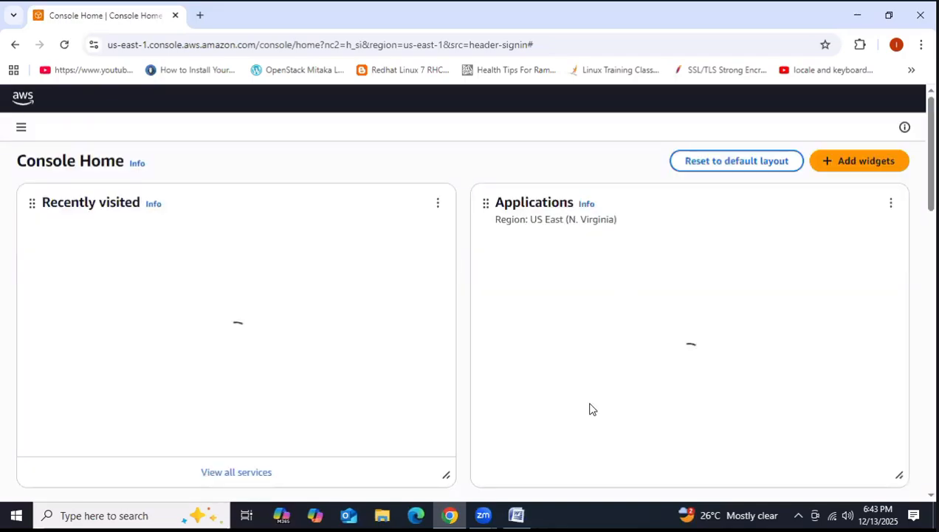
# Open the EC2 service from the recently visited services and start launching a new instance
pyautogui.moveTo(516, 515)
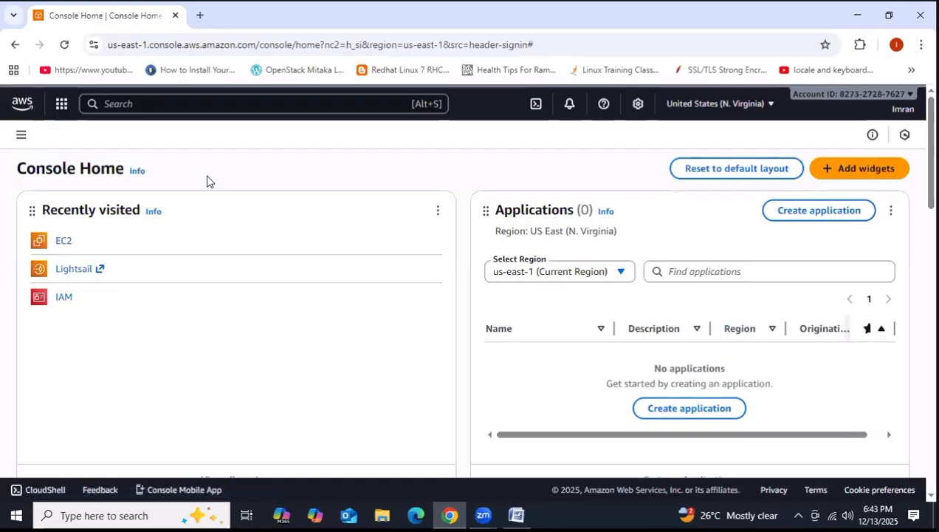
pyautogui.click(63, 242)
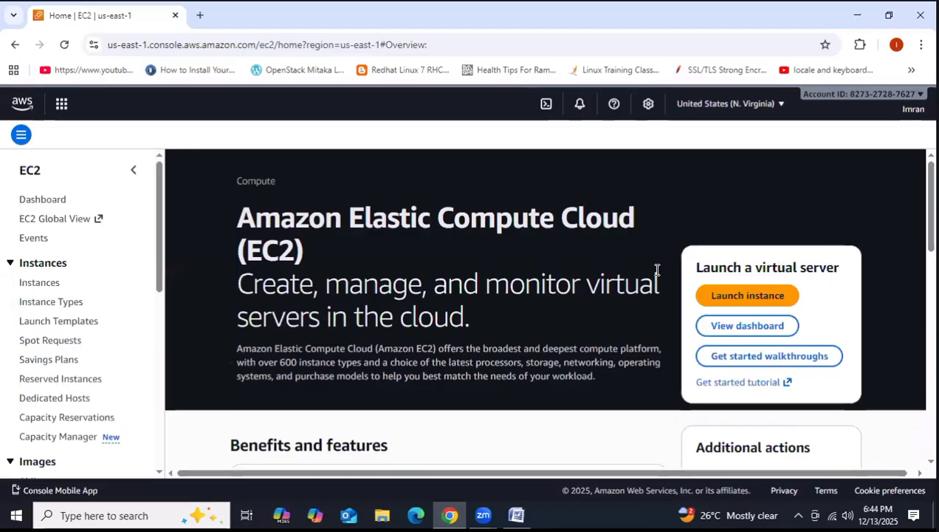
pyautogui.hotkey('alt', 'Tab')
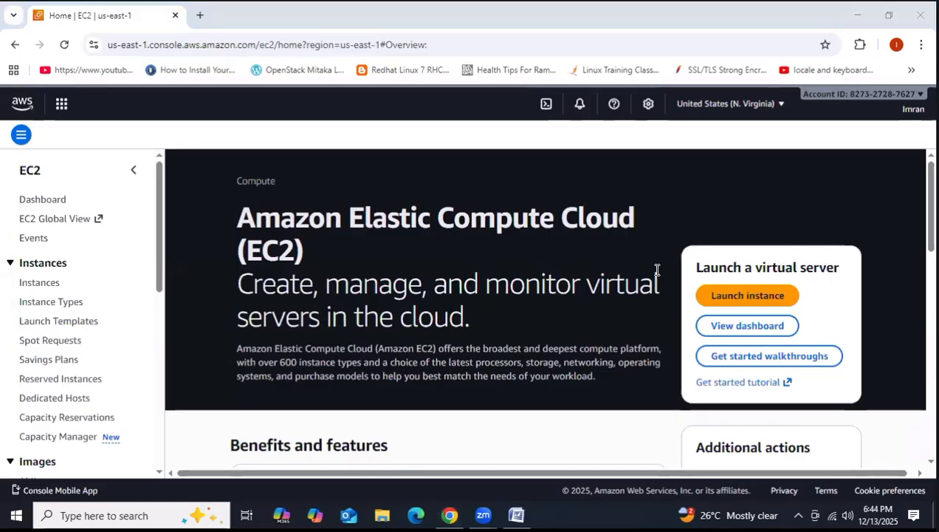
pyautogui.click(748, 299)
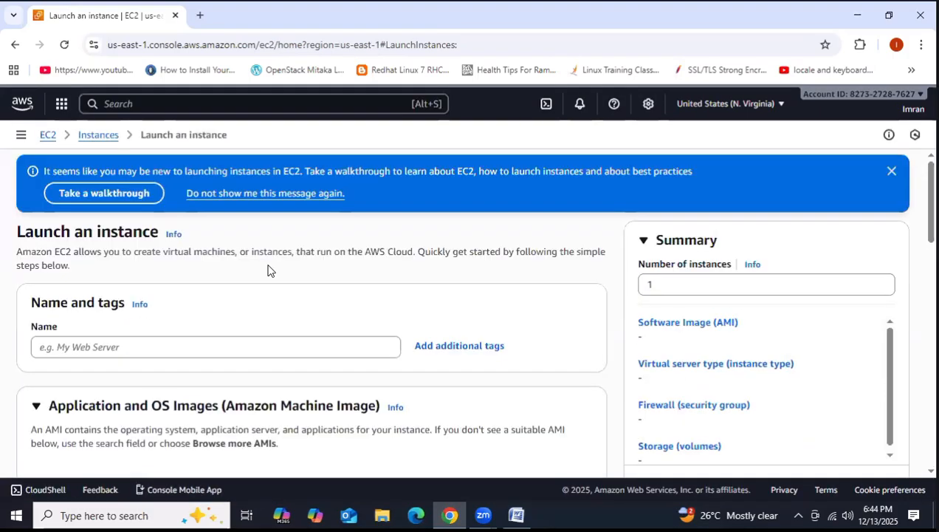
# Name the new instance Linux_Server
pyautogui.scroll(-2, 255, 286)
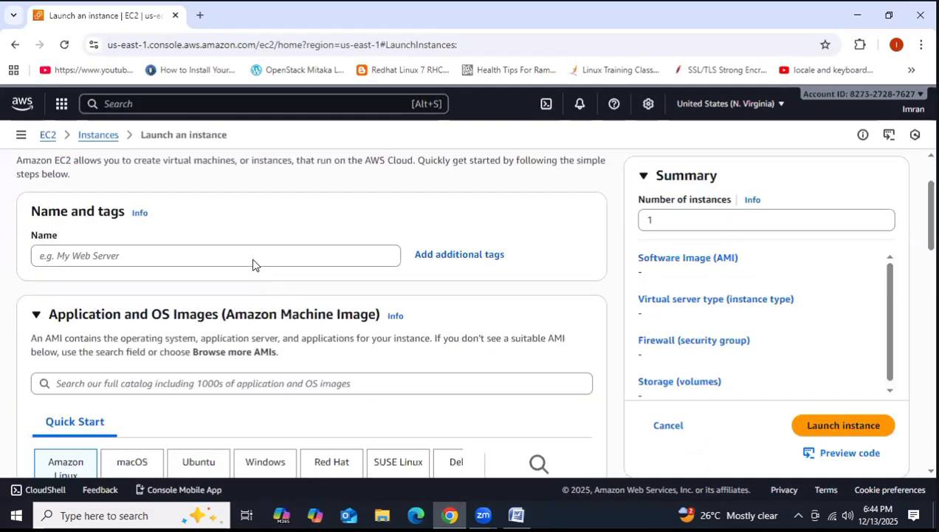
pyautogui.click(257, 252)
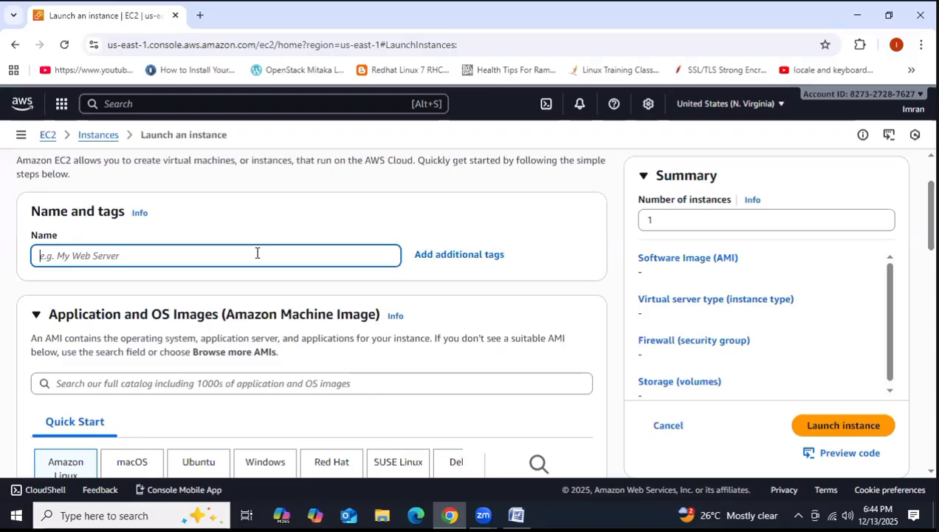
pyautogui.write('Linux')
pyautogui.press('BackSpace')
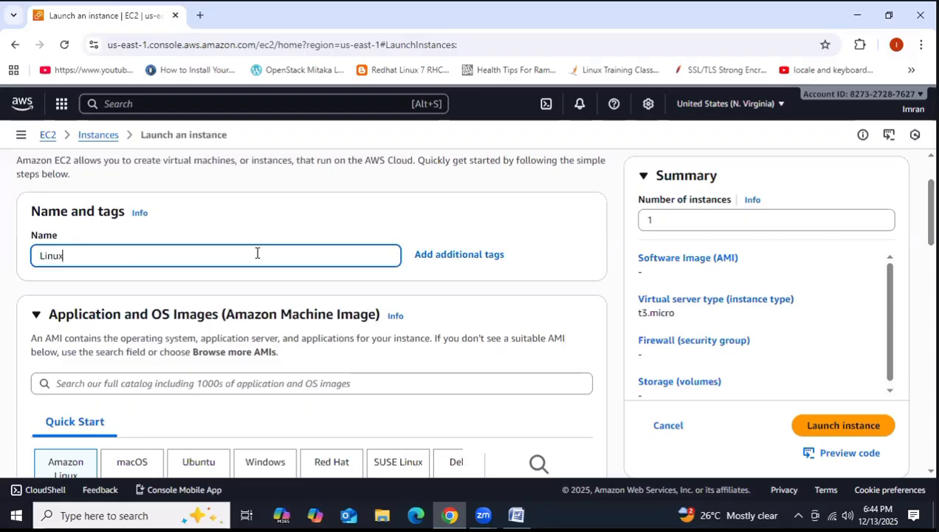
pyautogui.write('_Server')
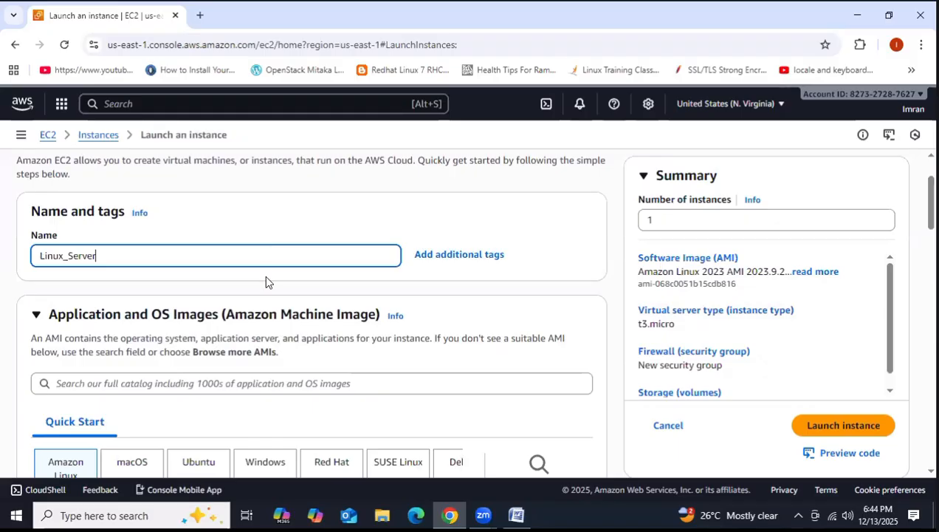
# Create a new RSA key pair named Linux_2024_Key in .pem format for the instance login
pyautogui.scroll(-4, 266, 283)
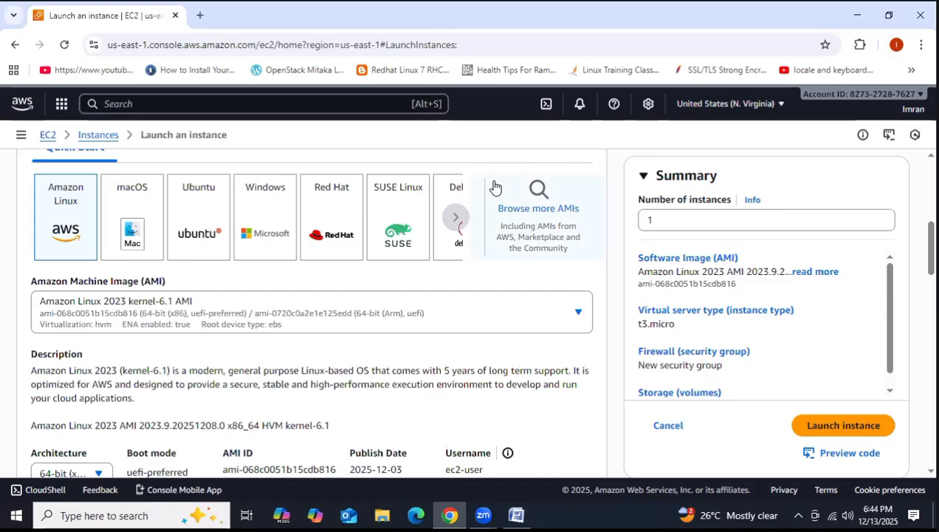
pyautogui.scroll(-5, 446, 354)
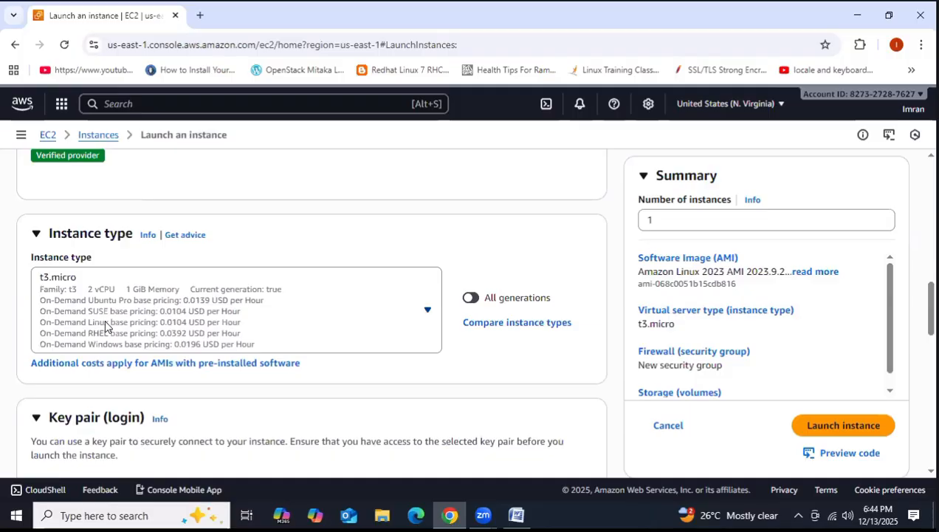
pyautogui.scroll(-2, 162, 323)
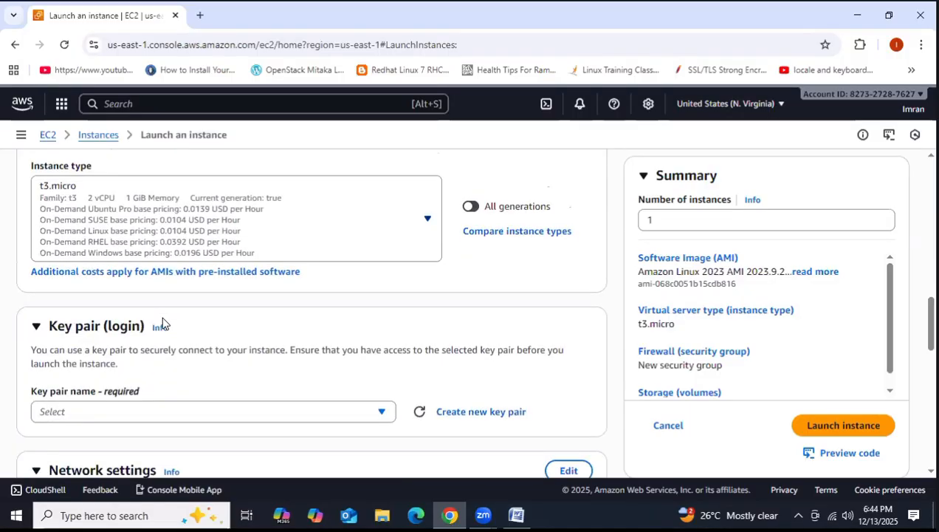
pyautogui.scroll(-1, 162, 323)
pyautogui.scroll(-1, 240, 251)
pyautogui.scroll(1, 105, 261)
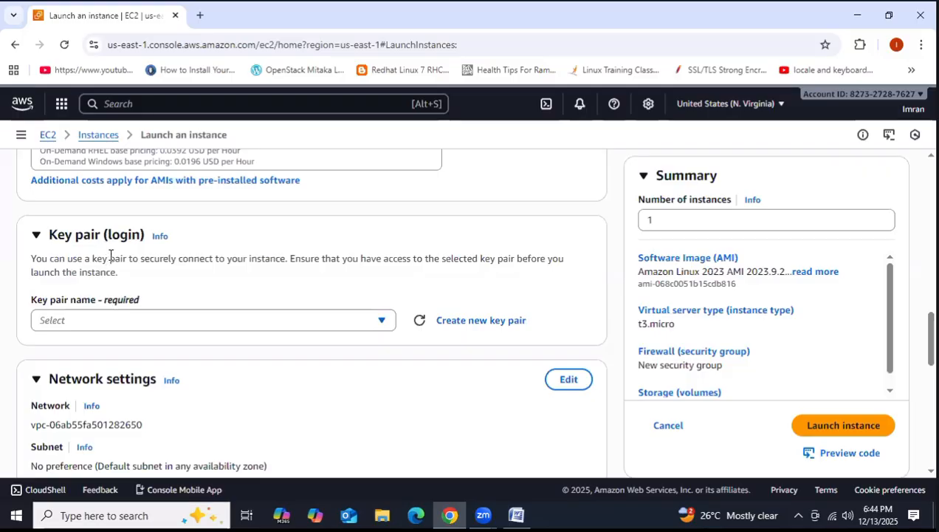
pyautogui.click(448, 322)
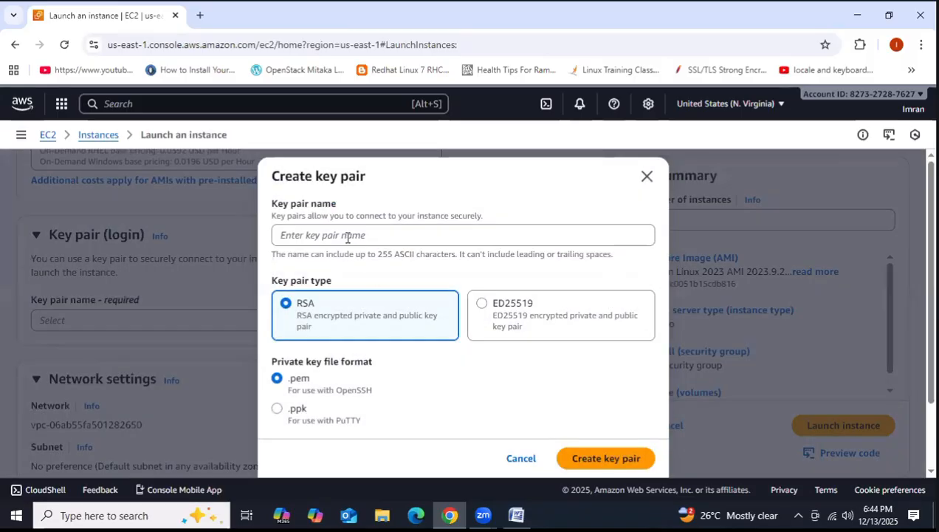
pyautogui.click(347, 235)
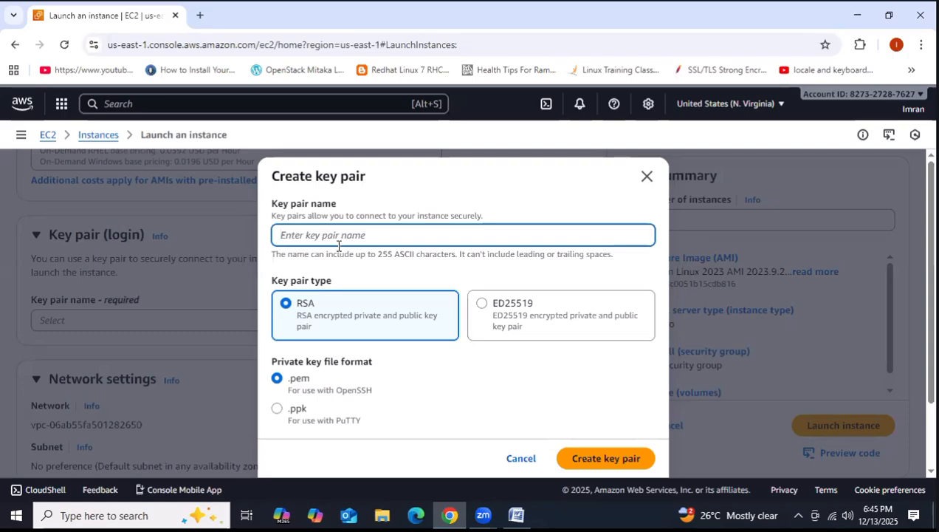
pyautogui.write('Linux_2024_Key')
pyautogui.click(589, 459)
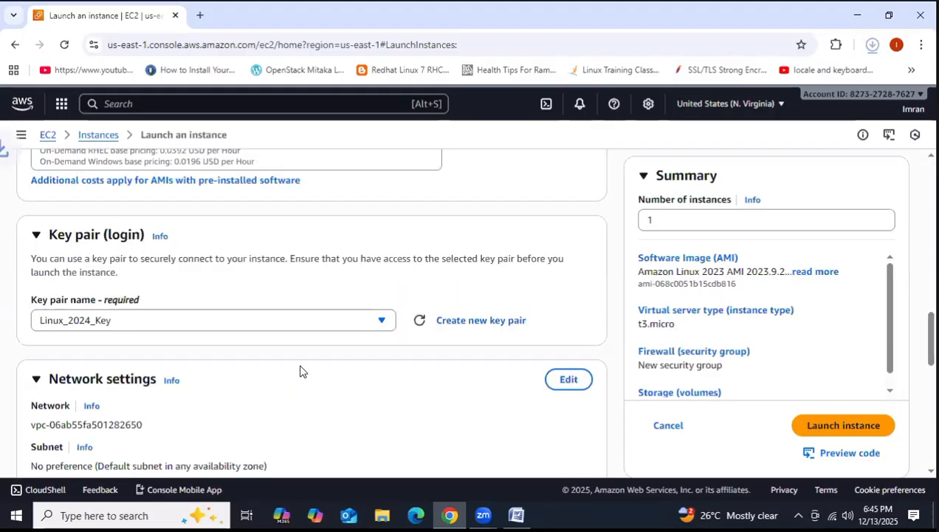
# View the contents of the downloaded Linux_2024_Key.pem file in Notepad and close it
pyautogui.click(872, 45)
pyautogui.click(746, 76)
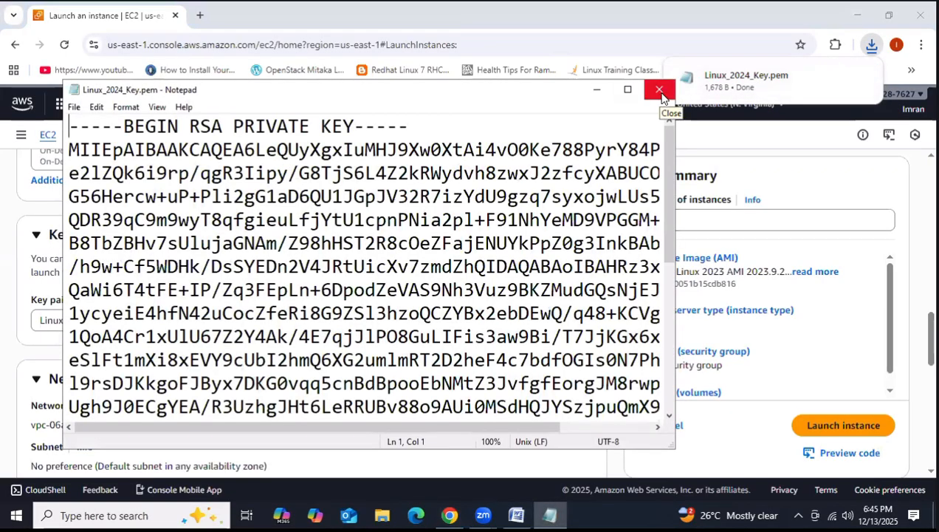
pyautogui.click(659, 89)
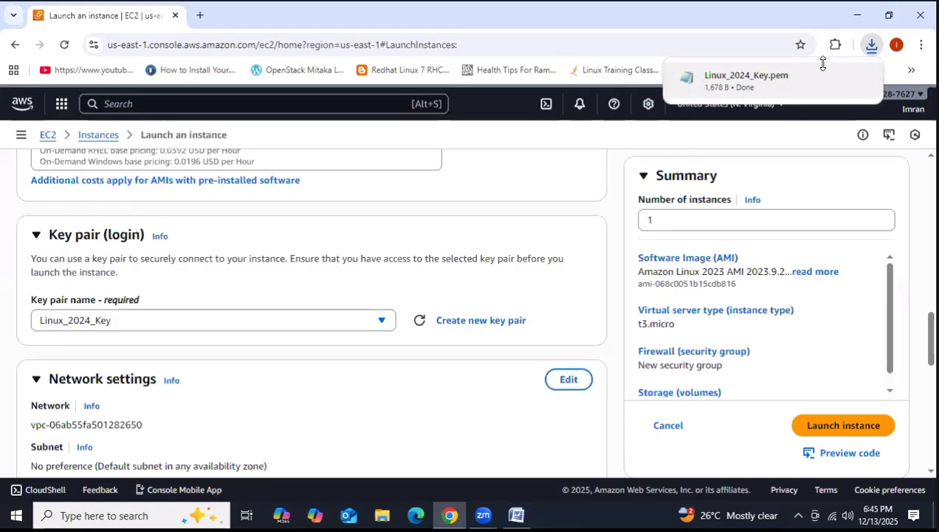
# Launch the instance with the default network, security group and 8 GiB gp3 storage settings
pyautogui.moveTo(872, 69)
pyautogui.scroll(-3, 78, 351)
pyautogui.scroll(-1, 79, 350)
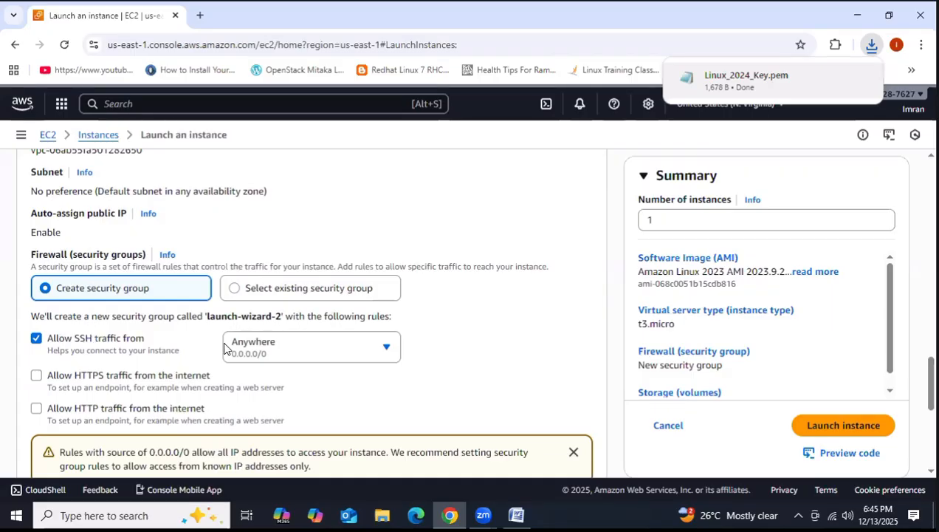
pyautogui.scroll(-5, 225, 347)
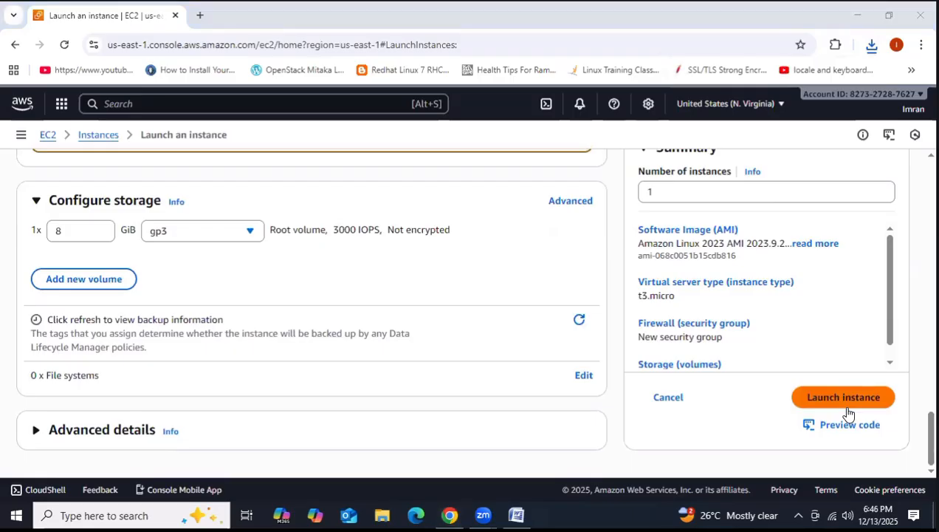
pyautogui.click(846, 403)
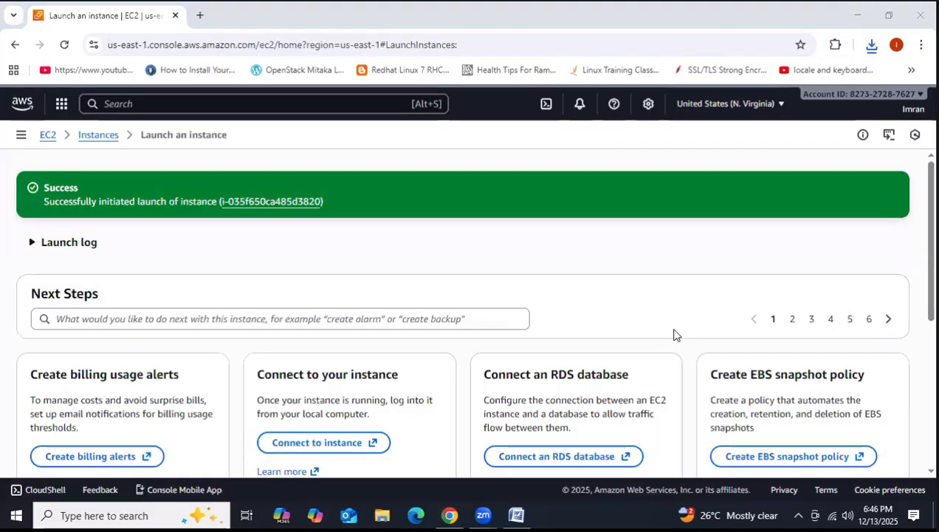
# Go to the list of all instances, refresh it and select Linux_Server to show its details
pyautogui.scroll(-5, 680, 337)
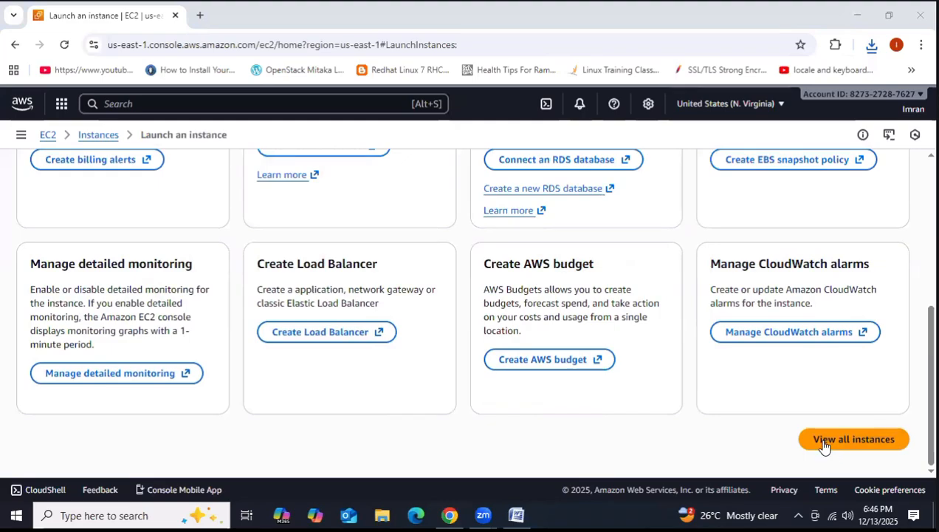
pyautogui.click(825, 442)
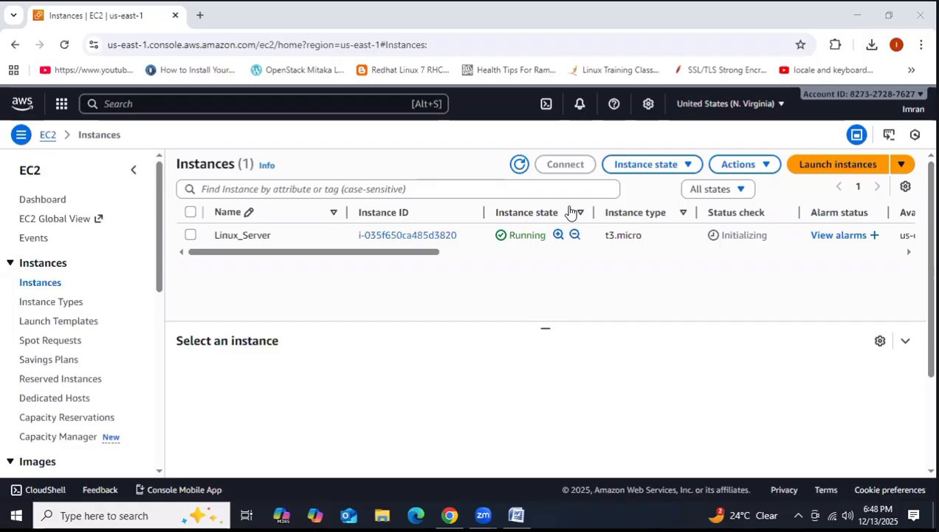
pyautogui.click(520, 164)
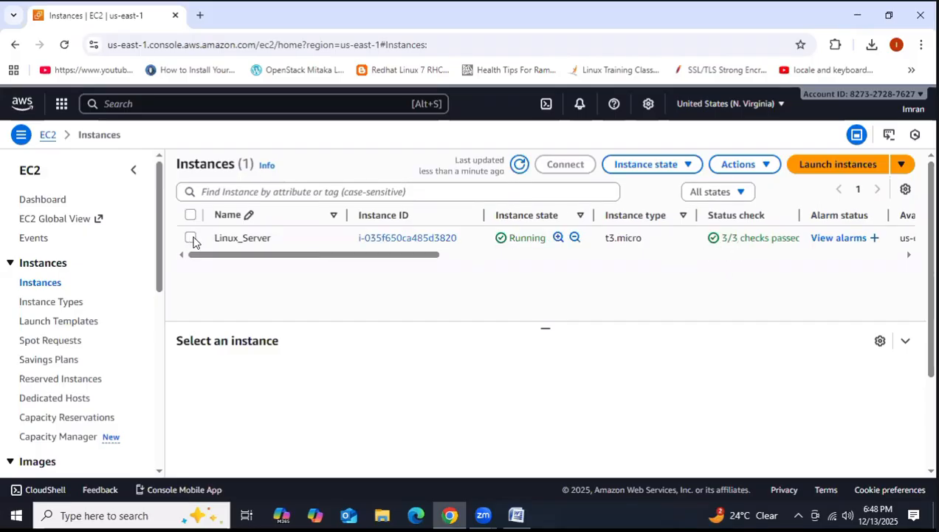
pyautogui.click(515, 237)
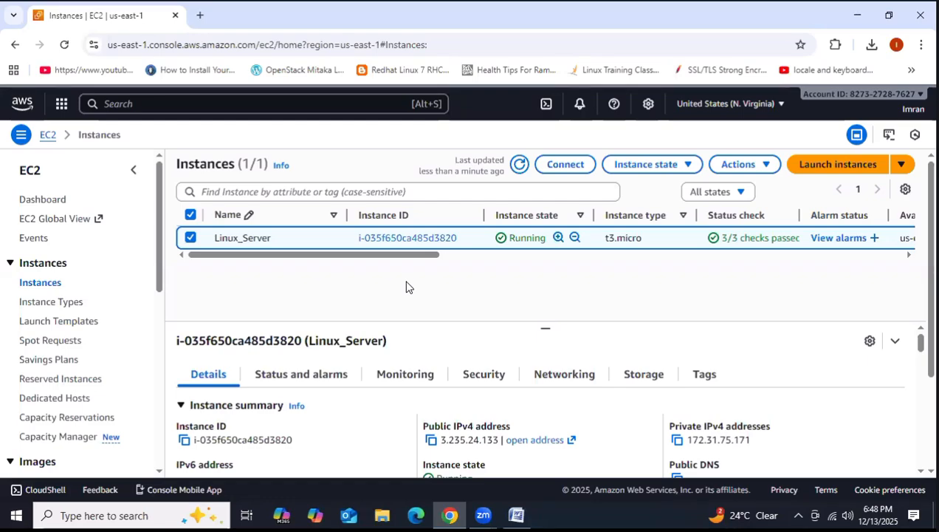
# Switch to the Word diagram and add the line "Puttygen" below "Putty - SSH" in the text box
pyautogui.click(516, 515)
pyautogui.click(881, 209)
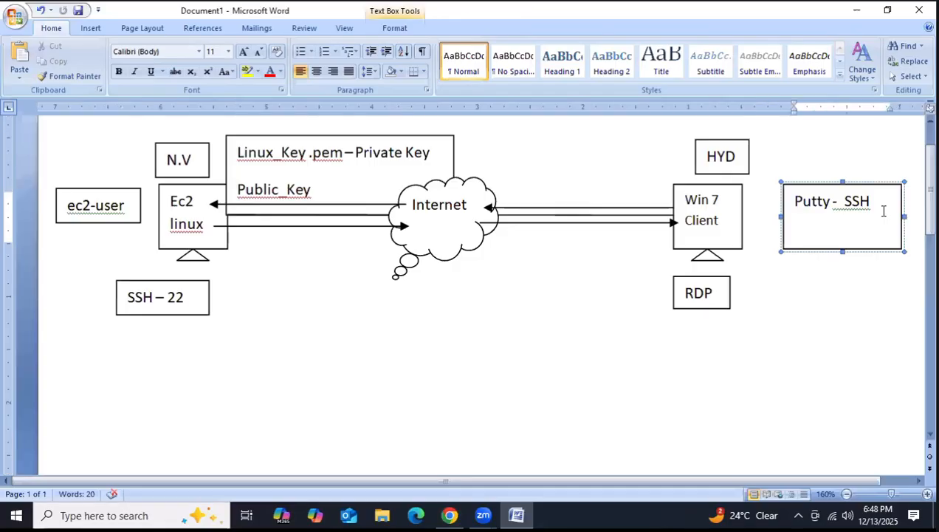
pyautogui.press('Return')
pyautogui.write('putty GEN')
pyautogui.press('BackSpace')
pyautogui.press('BackSpace')
pyautogui.press('BackSpace')
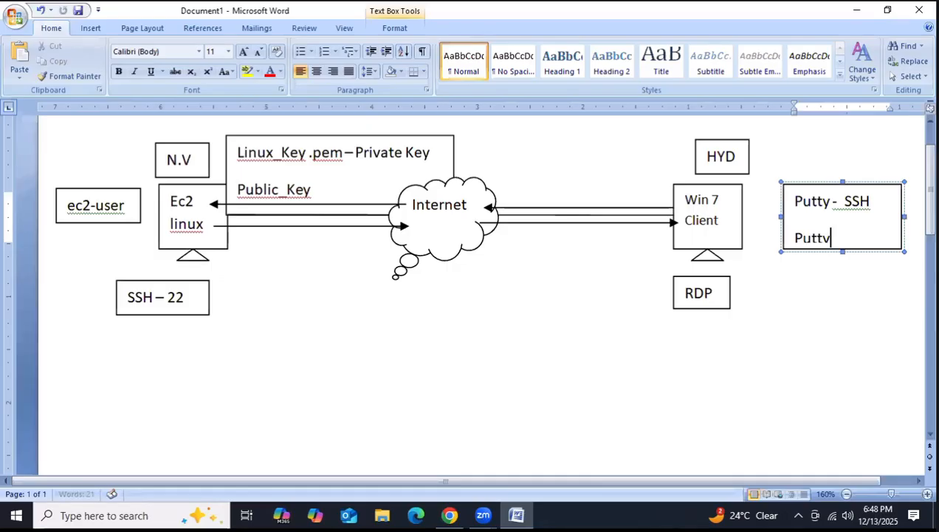
pyautogui.write('gen')
# Enlarge the Putty text box beside the Win 7 Client shape in width and height to fit both lines
pyautogui.moveTo(781, 216); pyautogui.dragTo(755, 216)
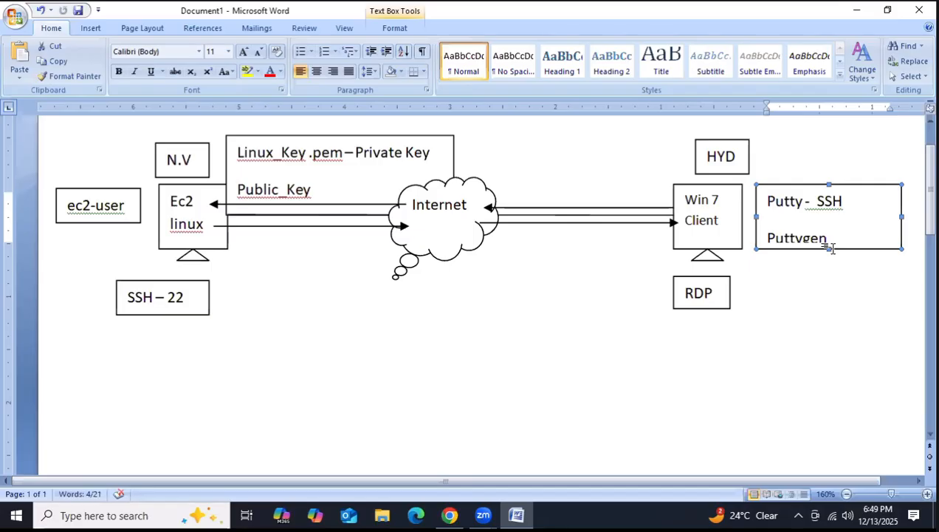
pyautogui.moveTo(830, 249); pyautogui.dragTo(831, 260)
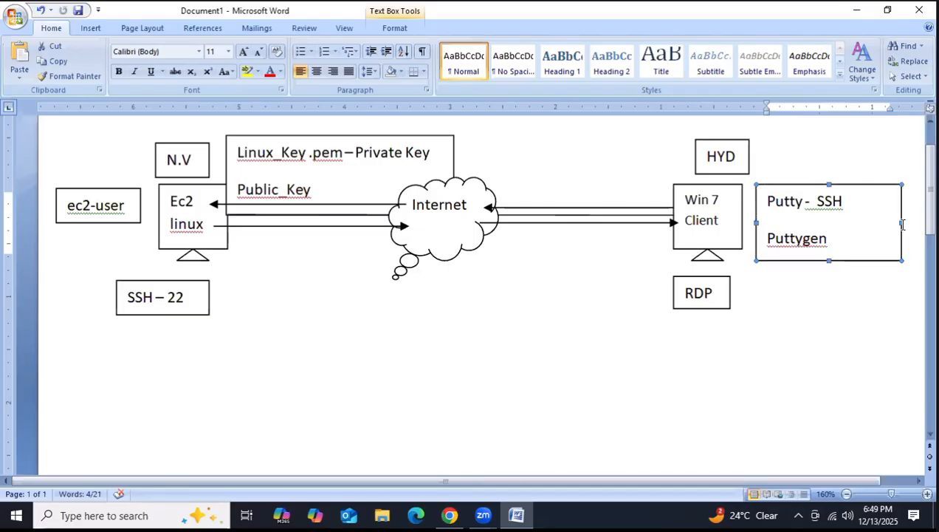
pyautogui.click(903, 224)
pyautogui.click(884, 189)
pyautogui.moveTo(902, 220)
pyautogui.mouseDown()
pyautogui.moveTo(924, 218)
pyautogui.moveTo(902, 218)
pyautogui.mouseUp()
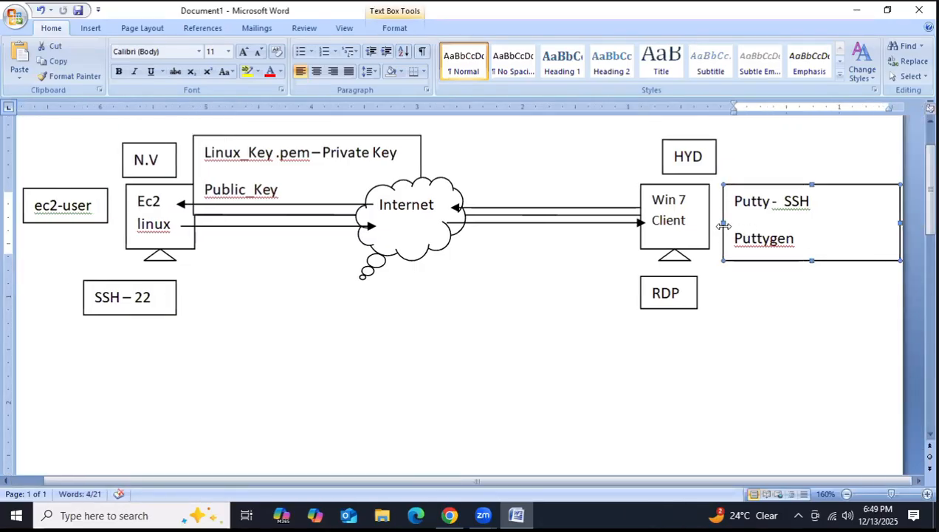
# Widen the Putty text box slightly toward the Win 7 Client shape
pyautogui.moveTo(722, 220); pyautogui.dragTo(717, 217)
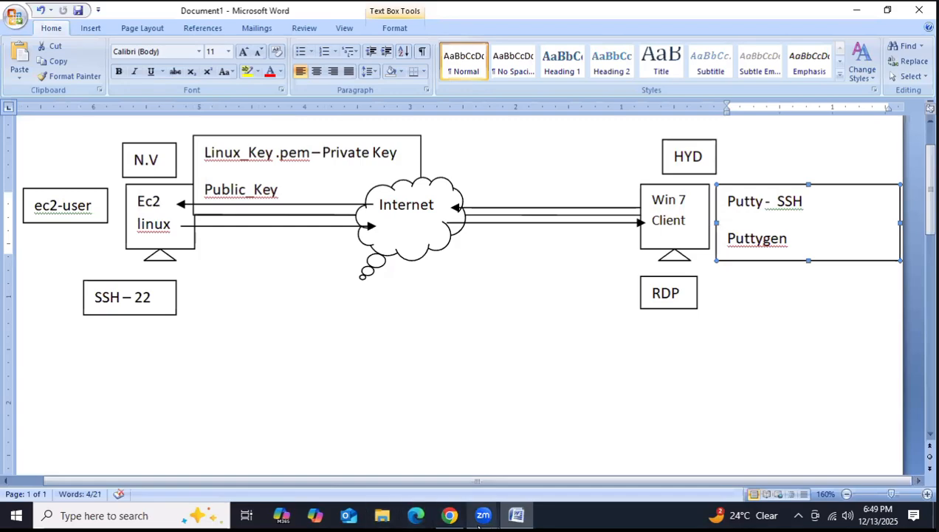
# Switch to Chrome and load google.com in a new tab beside the EC2 instances page
pyautogui.click(461, 518)
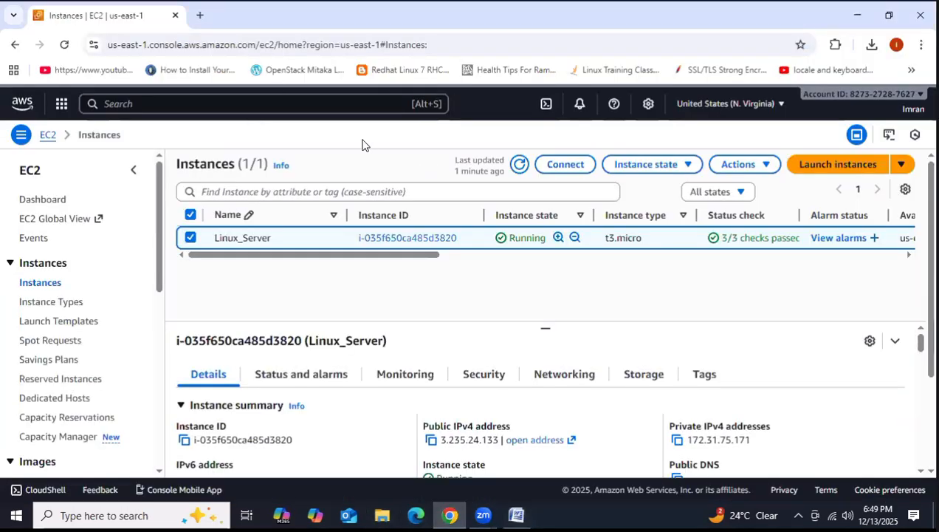
pyautogui.click(200, 14)
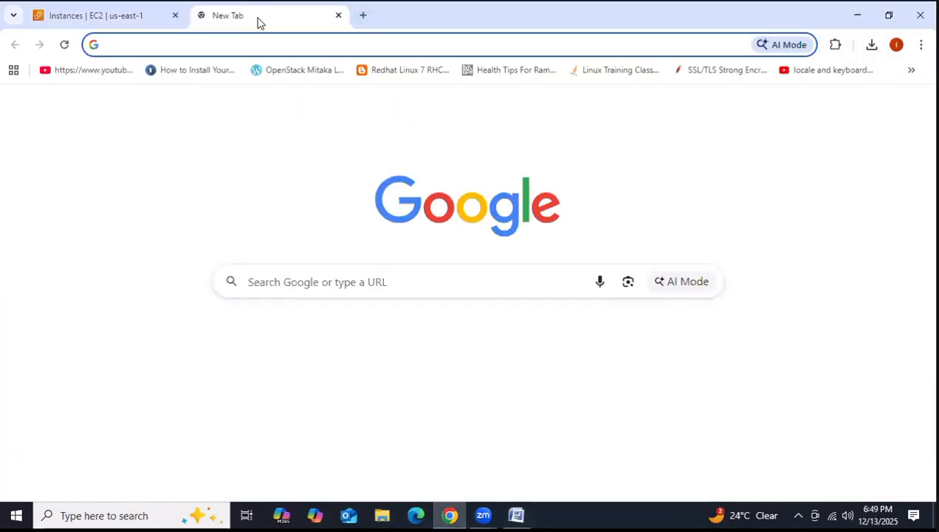
pyautogui.write('g')
pyautogui.press('Right')
pyautogui.press('Return')
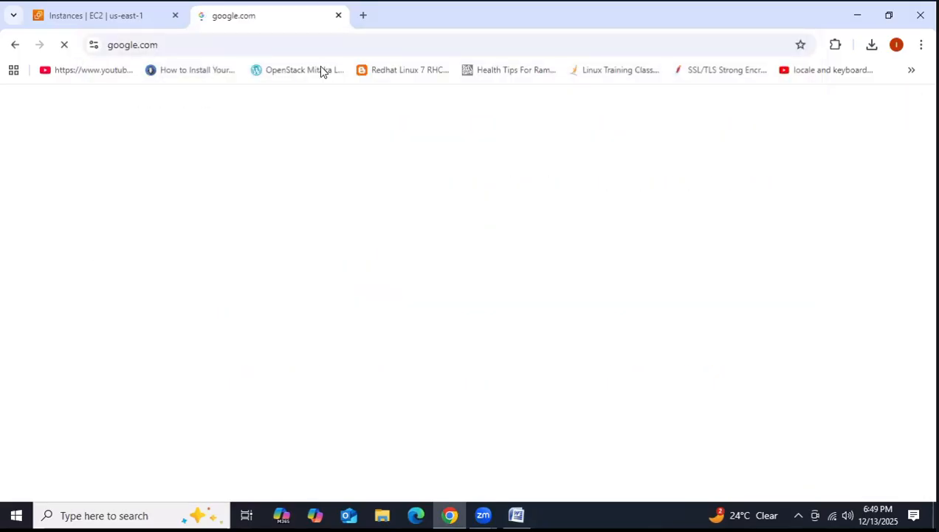
# Search Google for "putty download for windows 10" and open the putty.org download page
pyautogui.click(355, 230)
pyautogui.write('putty')
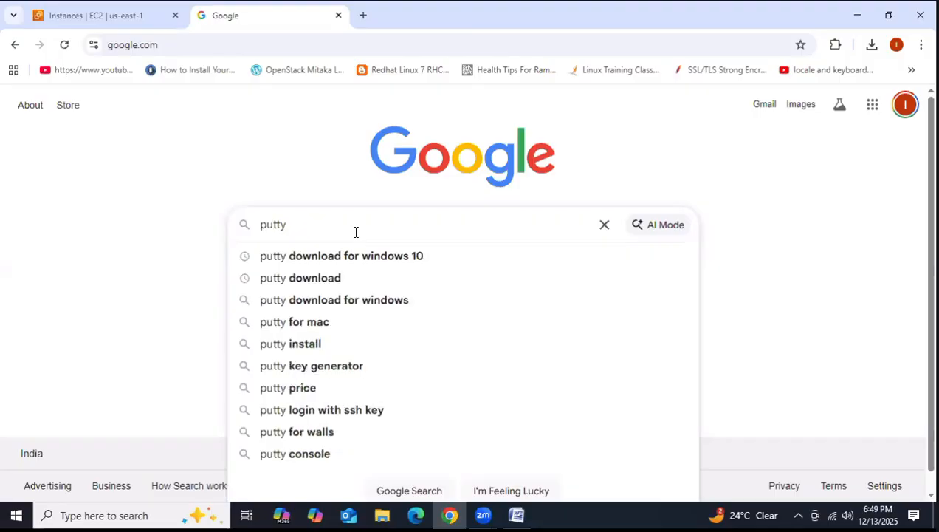
pyautogui.click(424, 260)
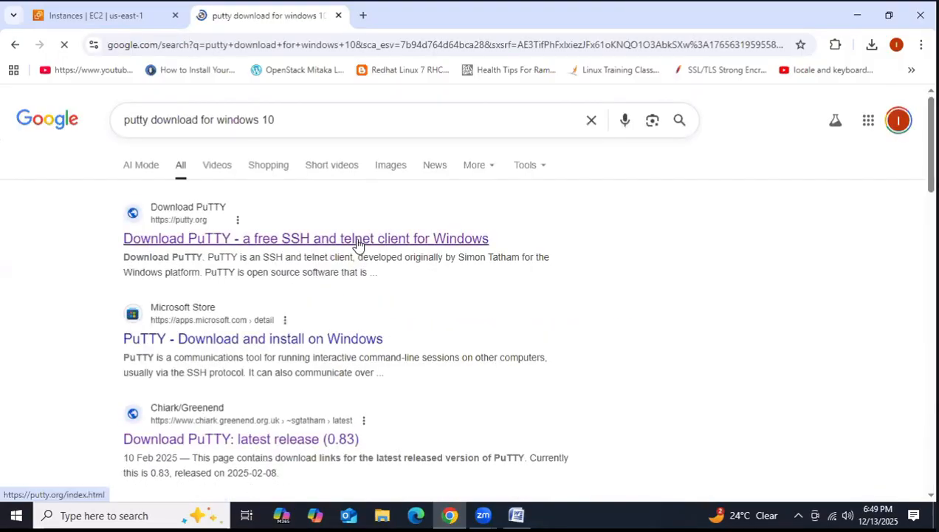
pyautogui.click(354, 244)
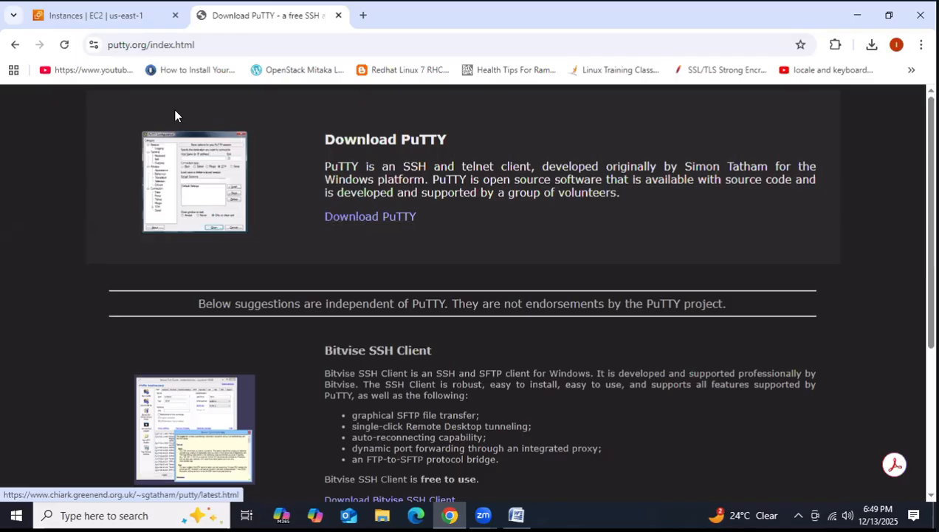
# Leave the putty.org page and go back to google.com in the same tab
pyautogui.hotkey('ctrl', 'l')
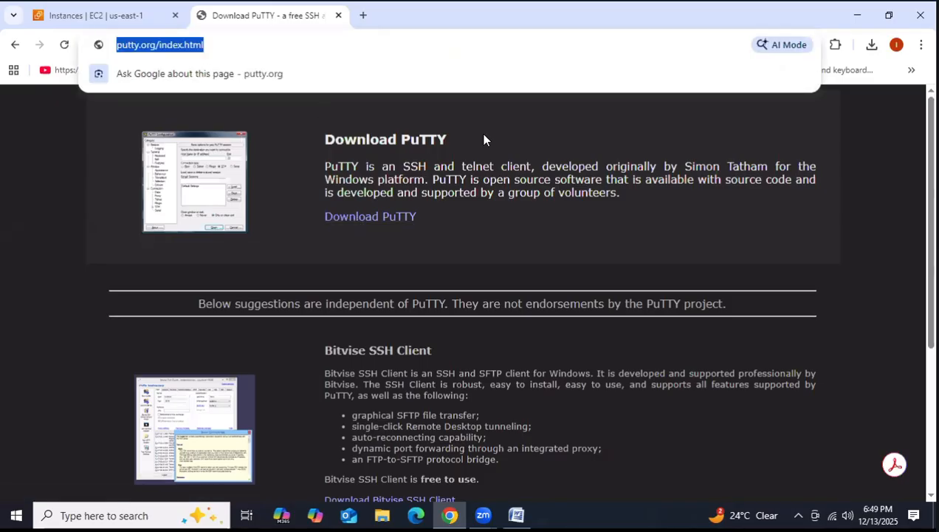
pyautogui.hotkey('alt', 'Tab')
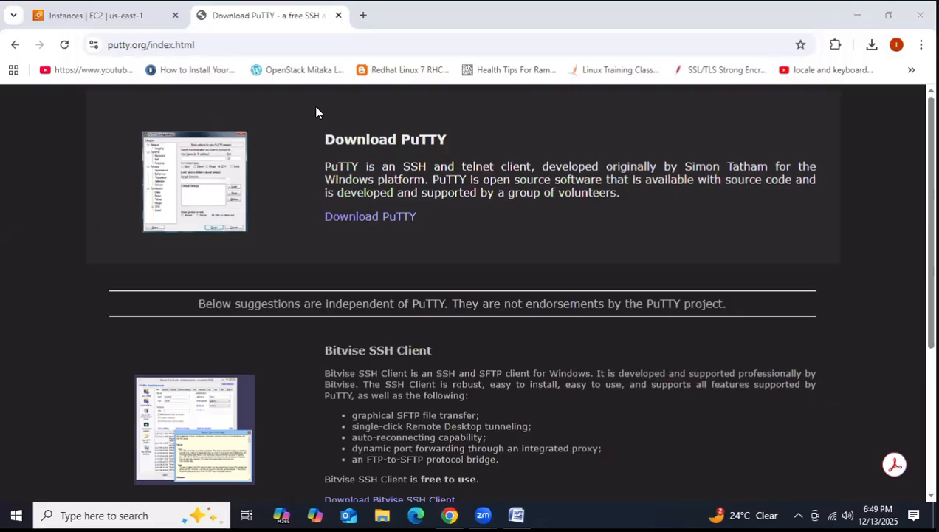
pyautogui.hotkey('alt', 'Tab')
pyautogui.click(269, 43)
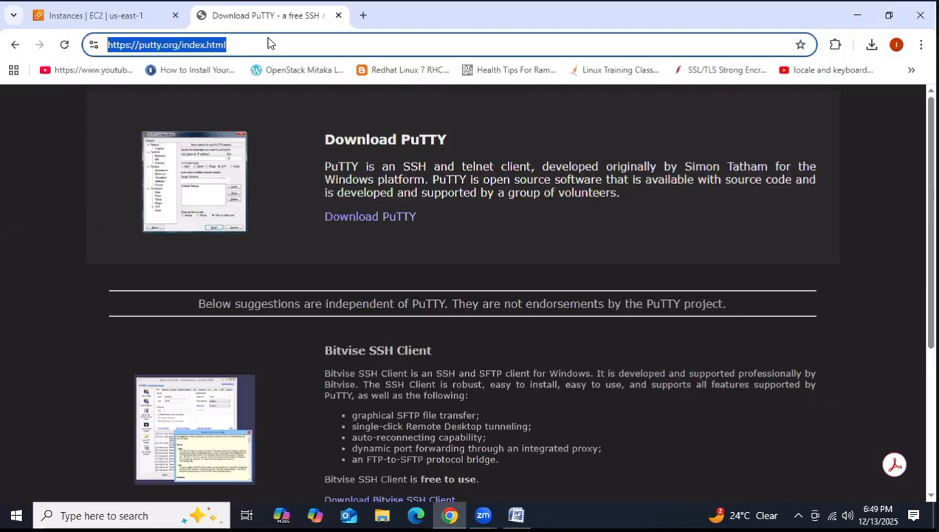
pyautogui.write('g')
pyautogui.press('Return')
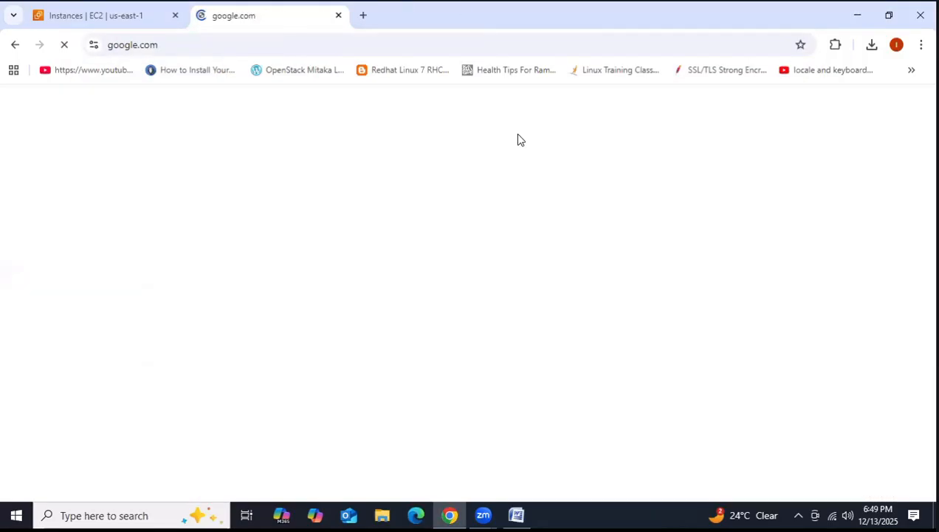
# Search Google for "puttygen download for windows" and open the puttygen.com result
pyautogui.click(325, 224)
pyautogui.write('puttyg')
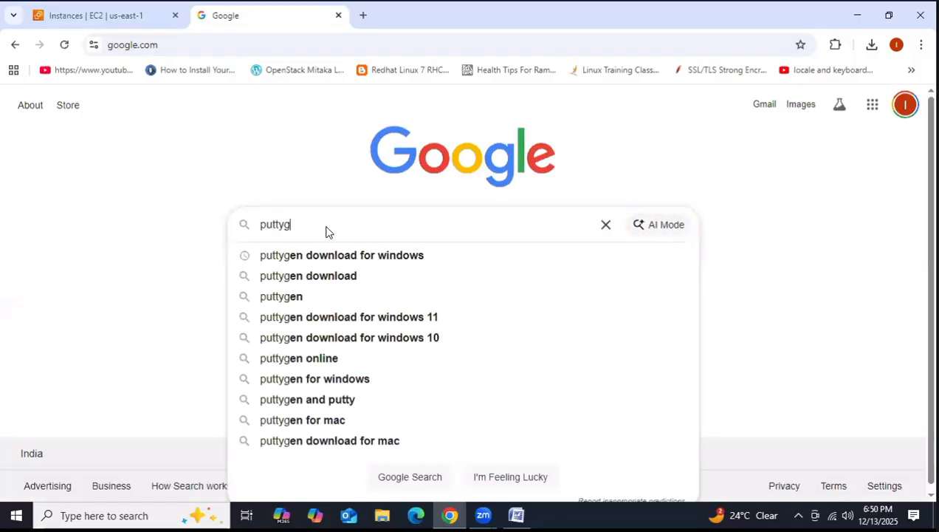
pyautogui.press('Down')
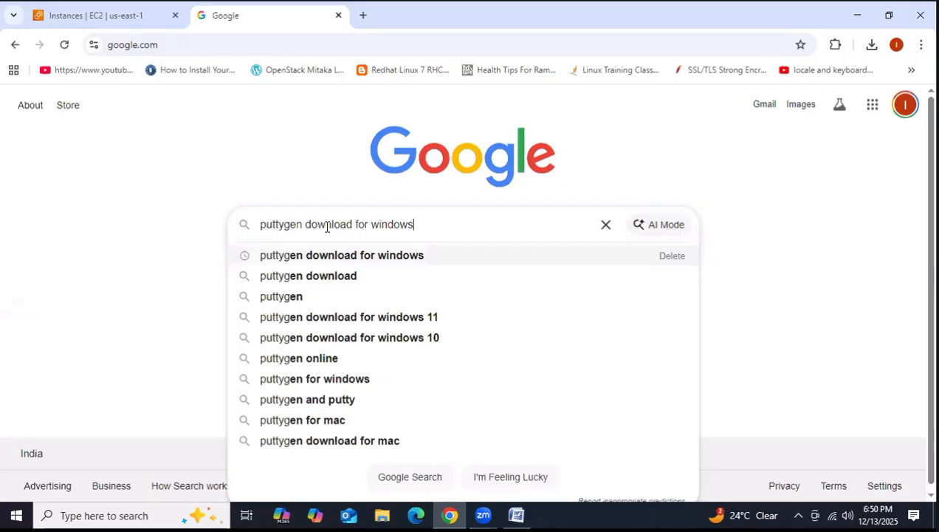
pyautogui.press('BackSpace')
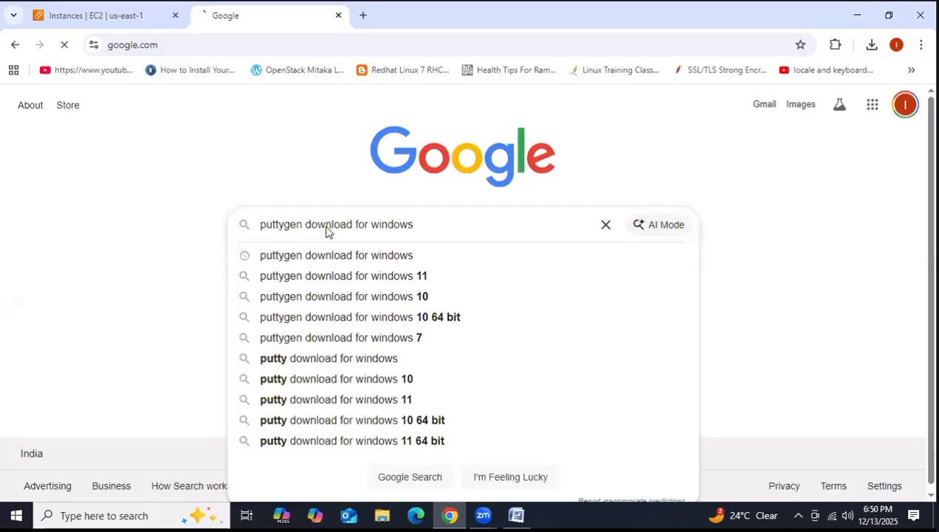
pyautogui.press('Return')
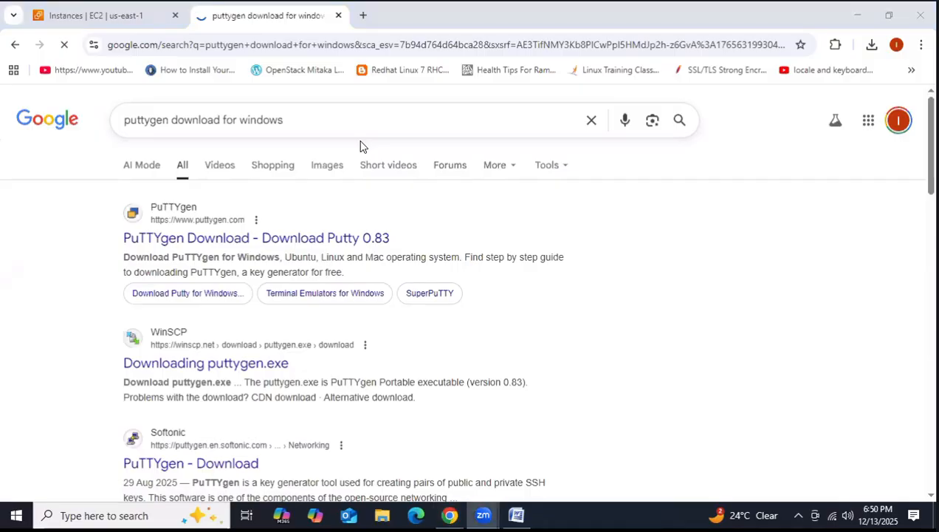
pyautogui.click(227, 245)
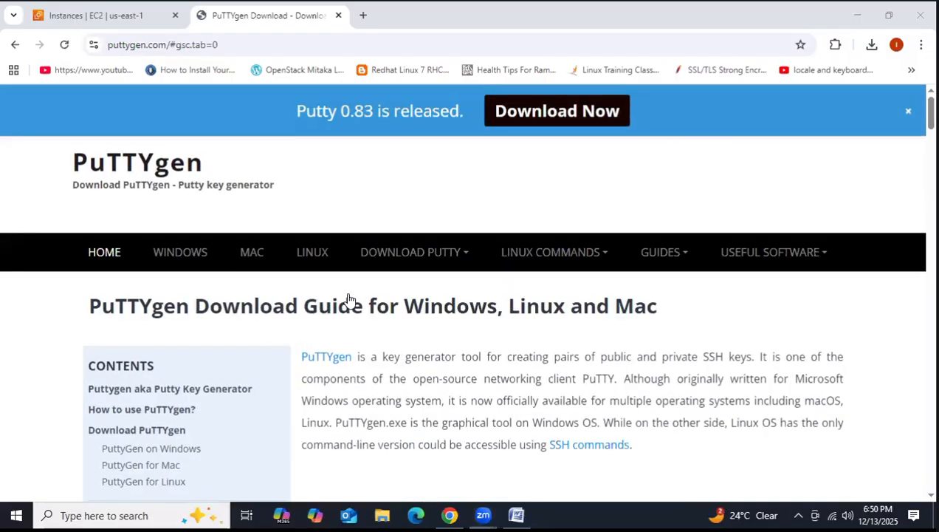
# Find the Windows download section of the PuTTYgen guide and open its PuTTY Installation Download page
pyautogui.scroll(-8, 466, 296)
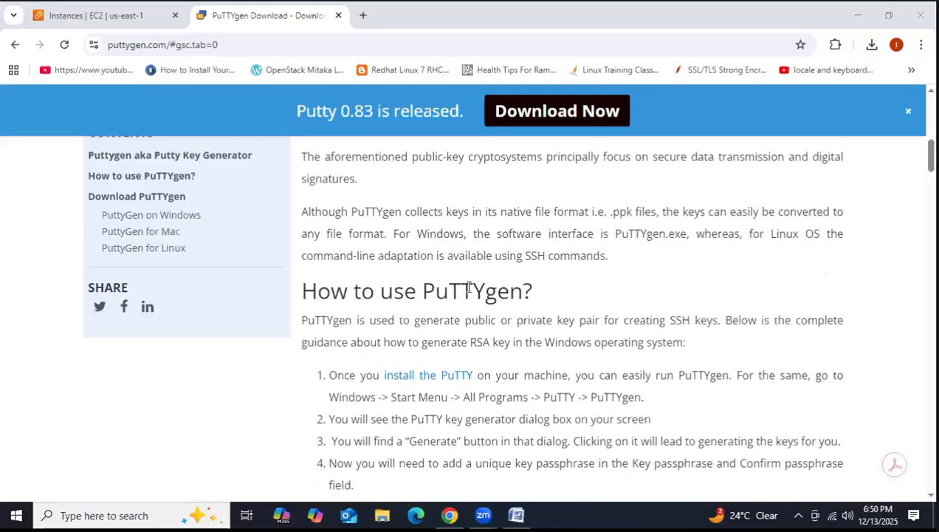
pyautogui.scroll(-10, 469, 288)
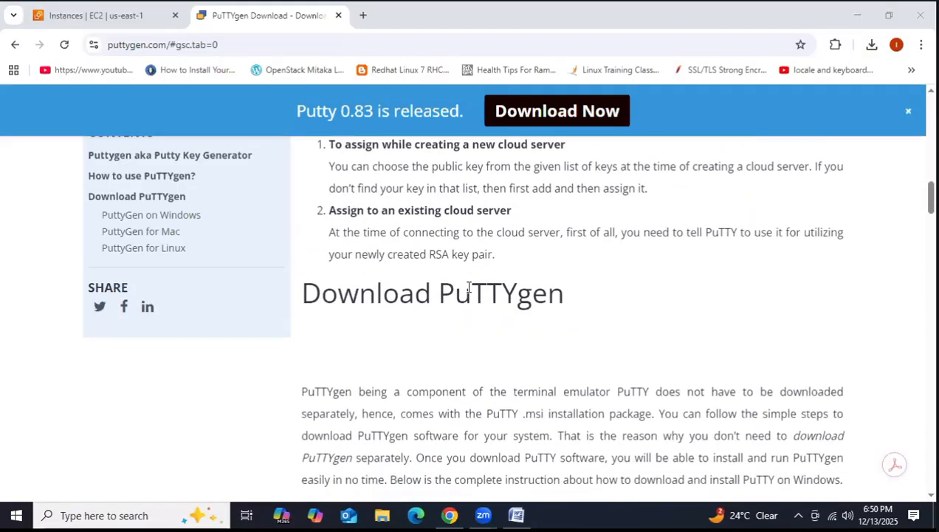
pyautogui.scroll(-10, 468, 288)
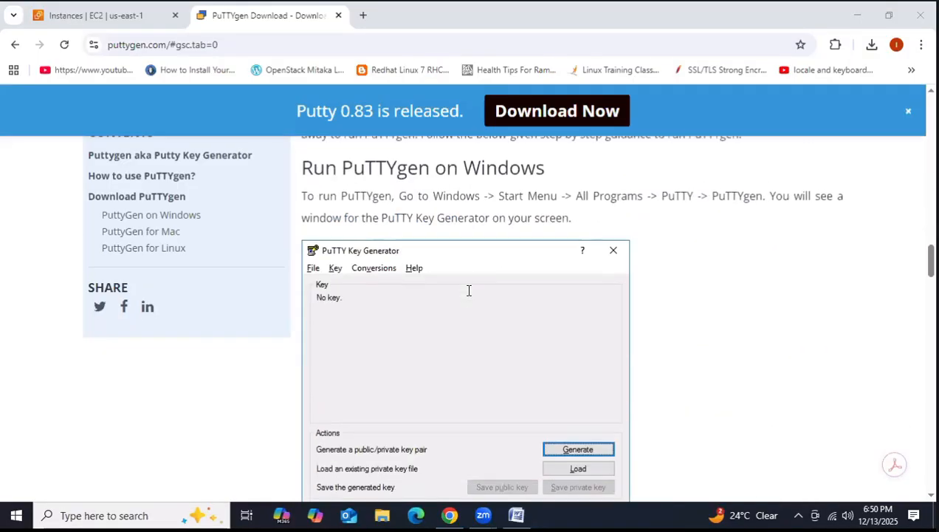
pyautogui.scroll(-3, 470, 296)
pyautogui.scroll(10, 476, 292)
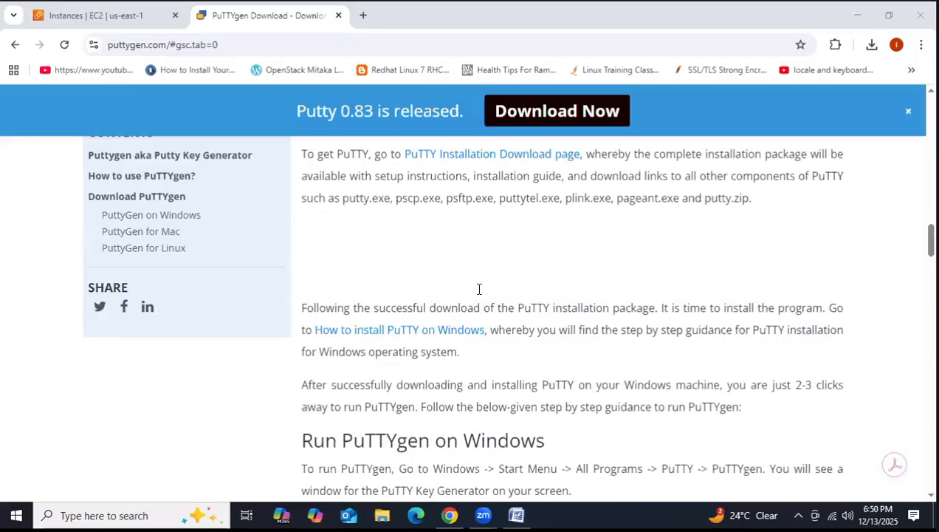
pyautogui.scroll(1, 587, 321)
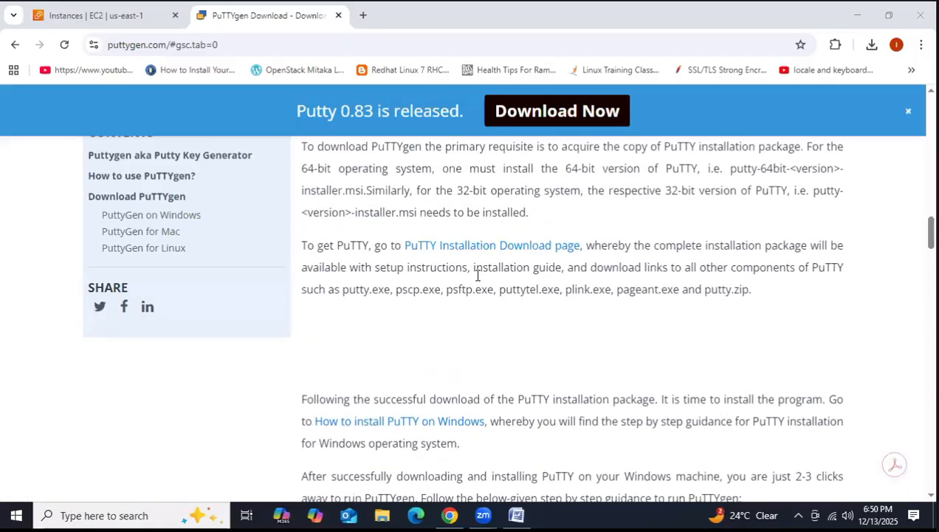
pyautogui.scroll(1, 491, 265)
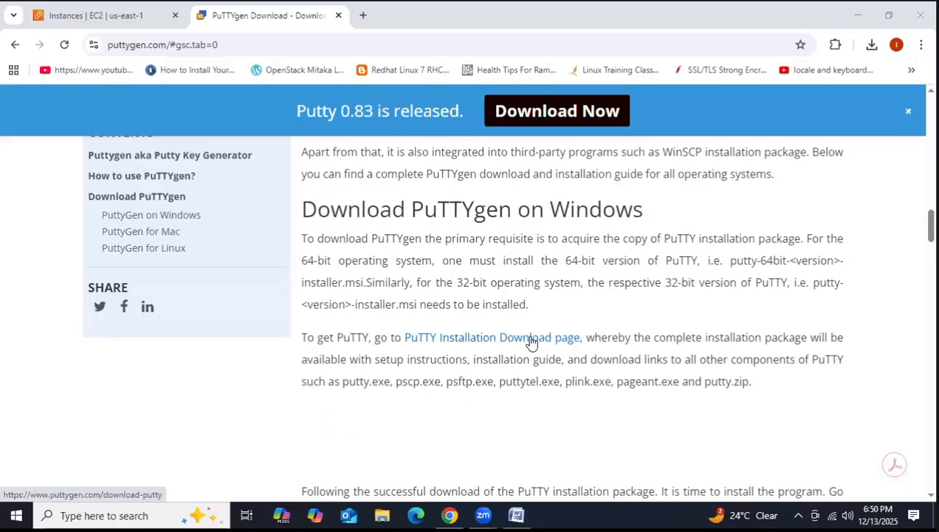
pyautogui.click(531, 341)
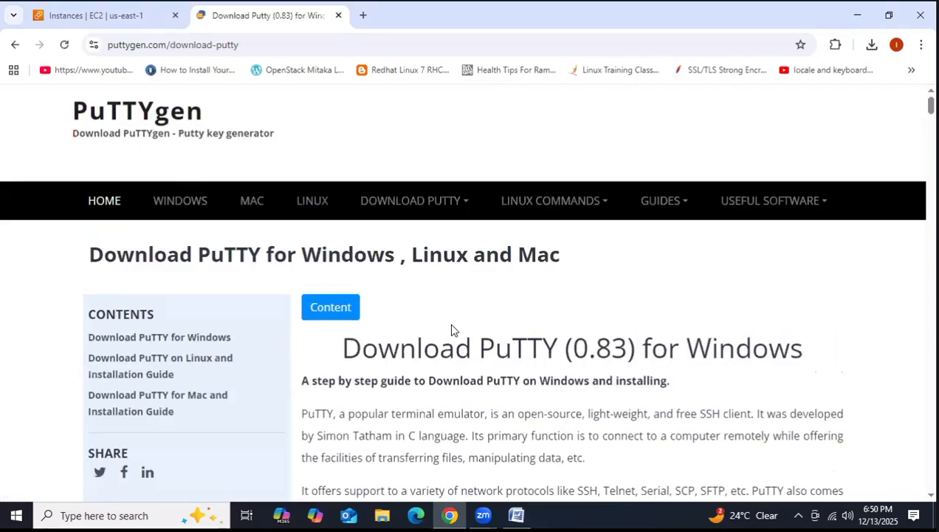
# Examine the Windows download tables for the PuTTY installers and the 32-bit and 64-bit putty.exe and puttygen.exe files
pyautogui.scroll(-10, 454, 325)
pyautogui.scroll(-7, 459, 316)
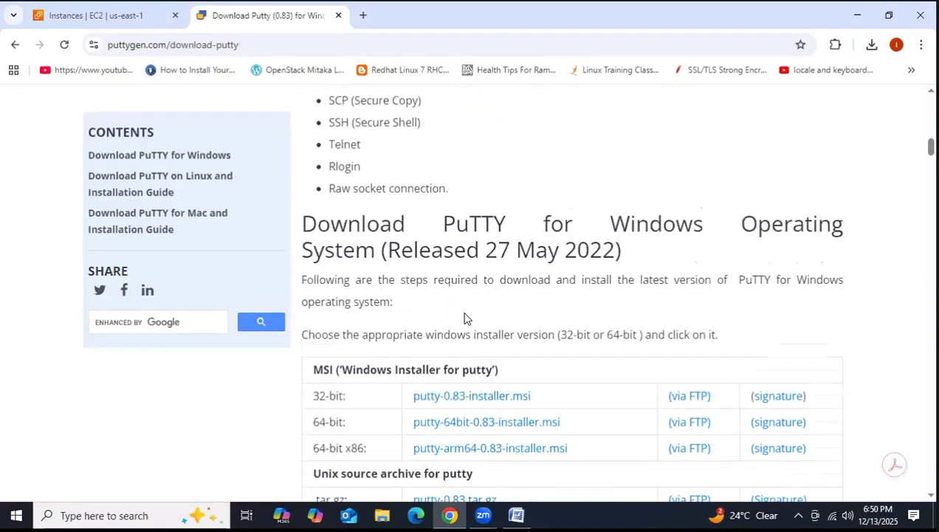
pyautogui.scroll(1, 465, 318)
pyautogui.scroll(1, 470, 315)
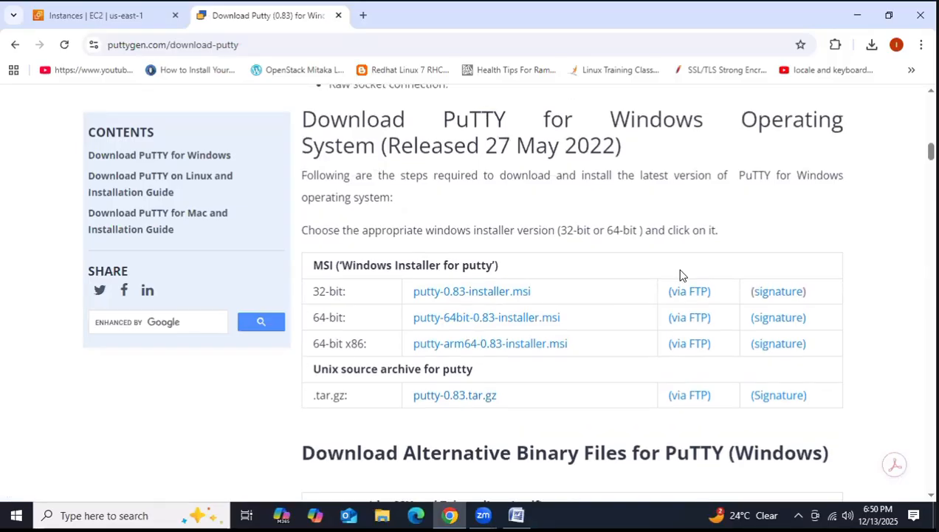
pyautogui.scroll(-2, 636, 272)
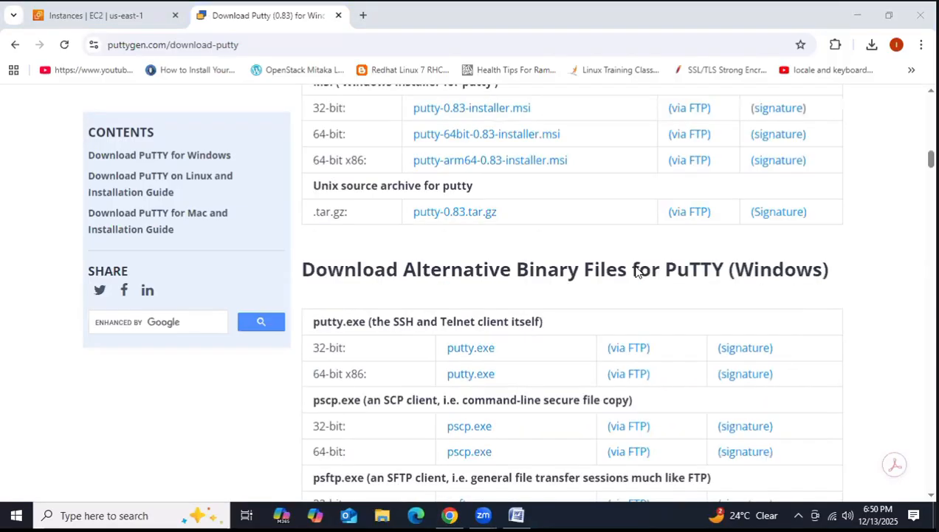
pyautogui.scroll(-5, 397, 353)
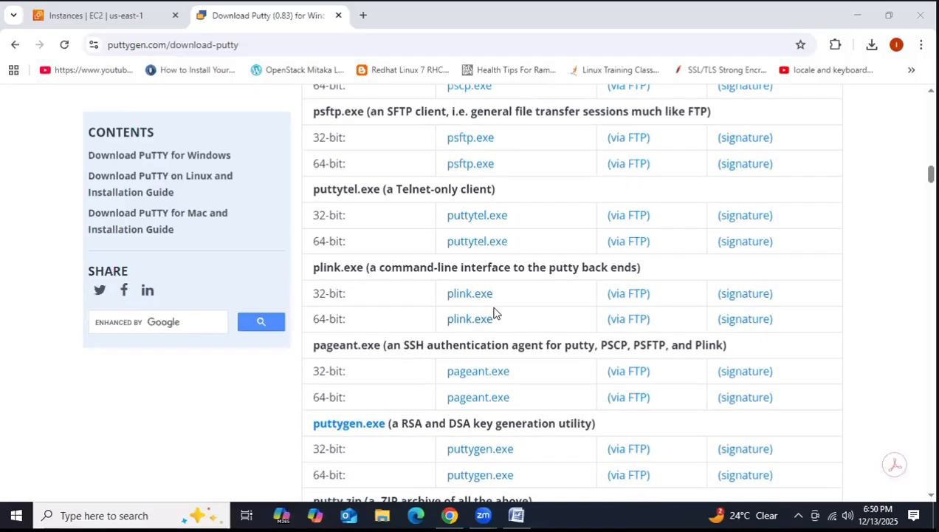
pyautogui.scroll(-1, 496, 272)
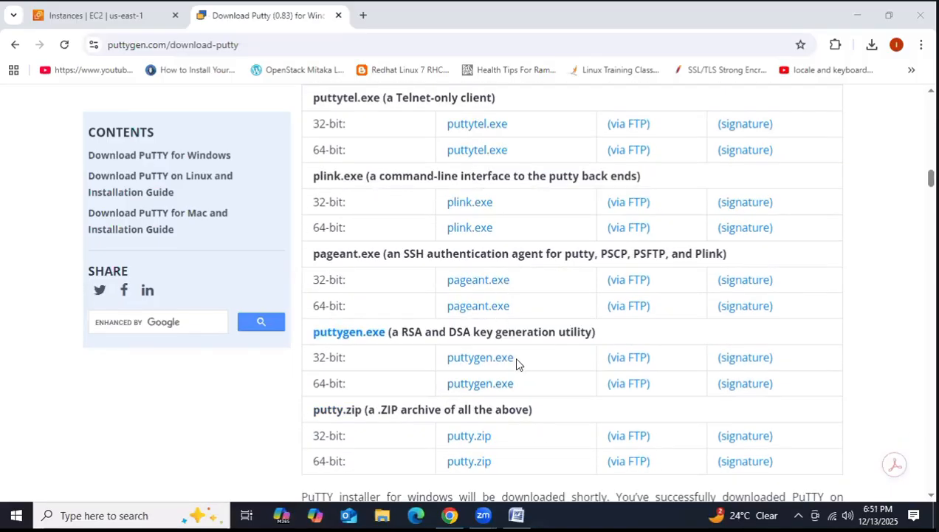
pyautogui.scroll(-1, 515, 360)
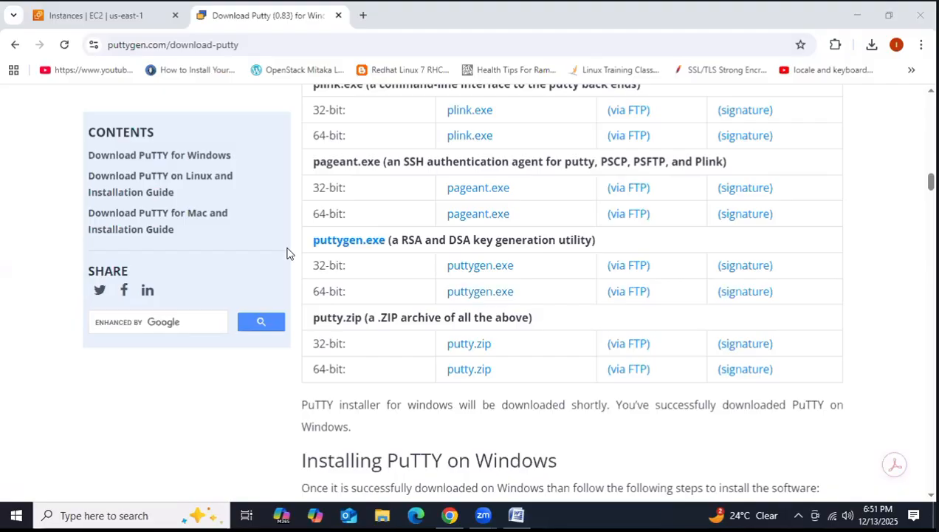
# Switch to the Word diagram and place the text cursor in the Putty text box on the Puttygen line
pyautogui.hotkey('alt', 'Tab')
pyautogui.hotkey('alt', 'Tab')
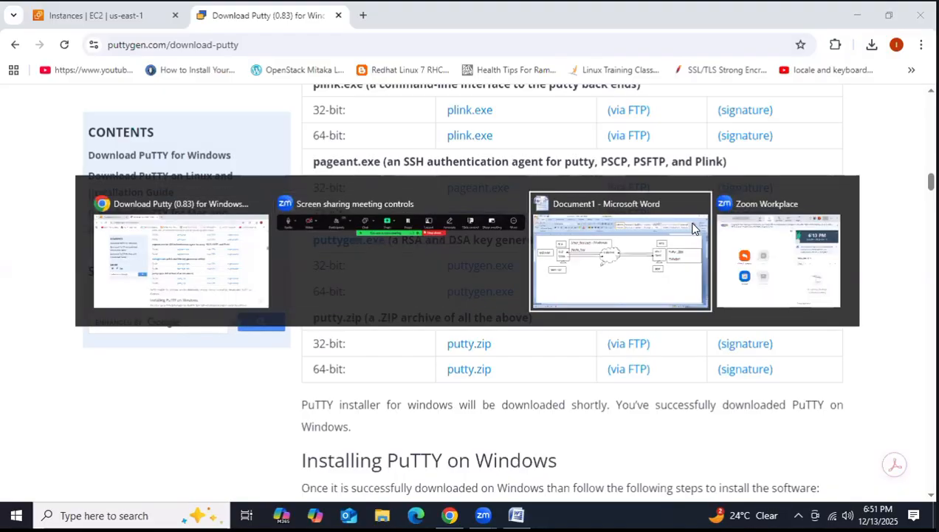
pyautogui.hotkey('alt', 'Tab')
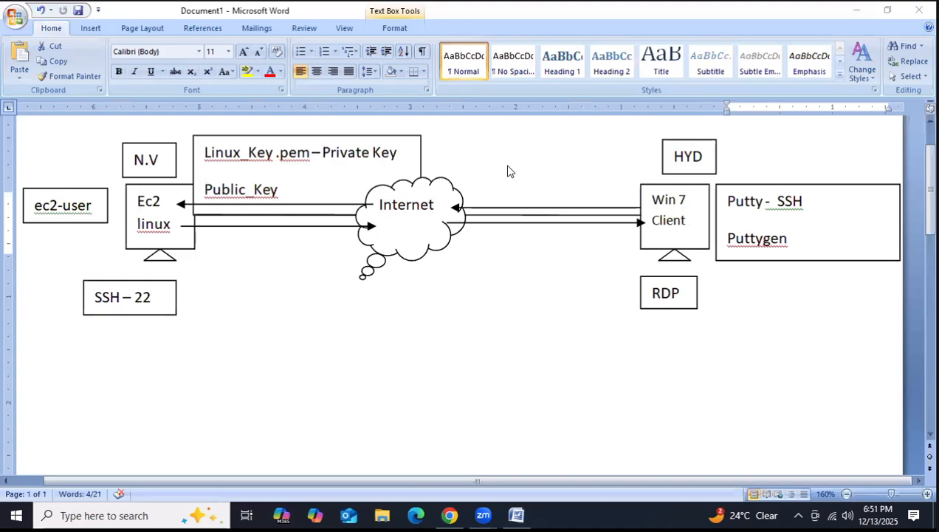
pyautogui.click(813, 239)
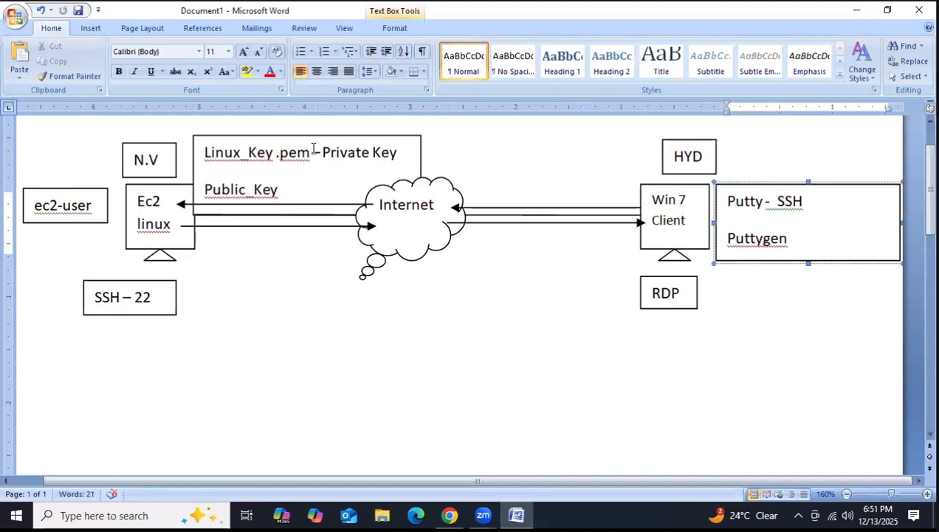